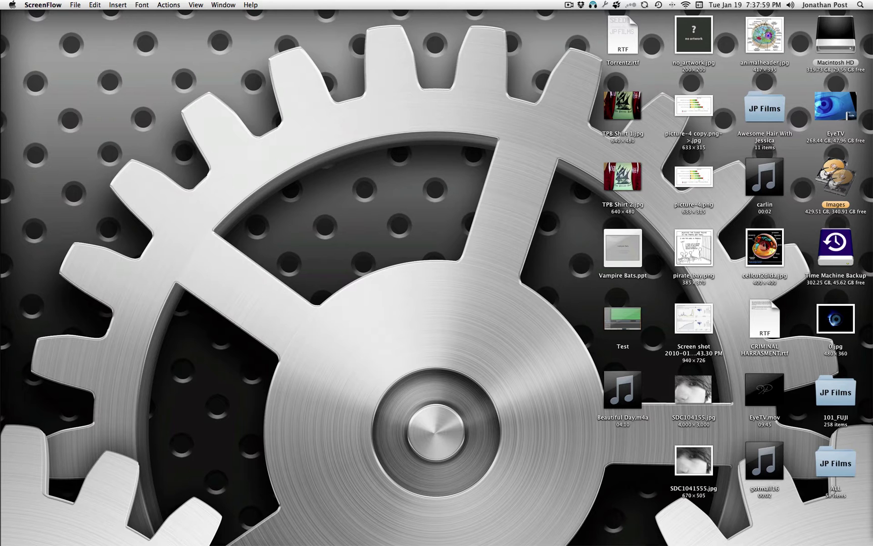
Launch Chicken of the VNC from the Applications folder and show the iPod's screen on the desktop
mouse_move(623, 529)
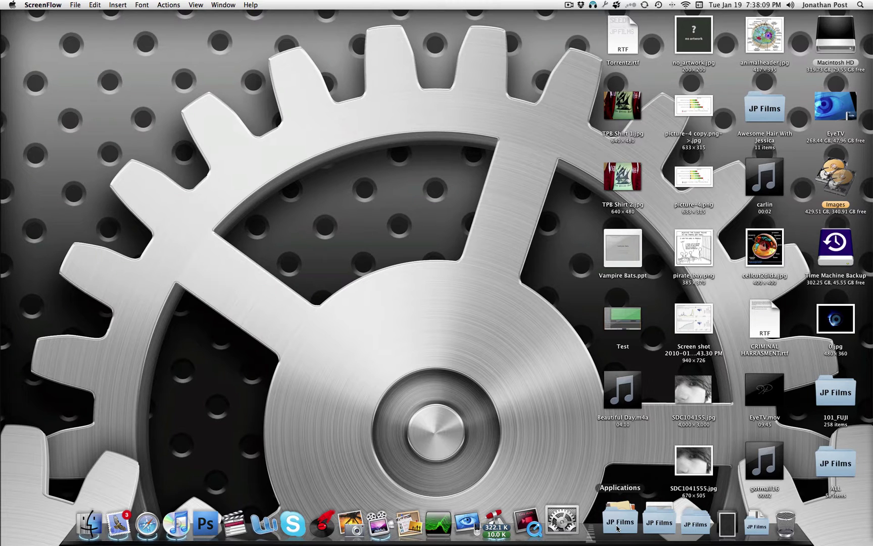
left_click(618, 522)
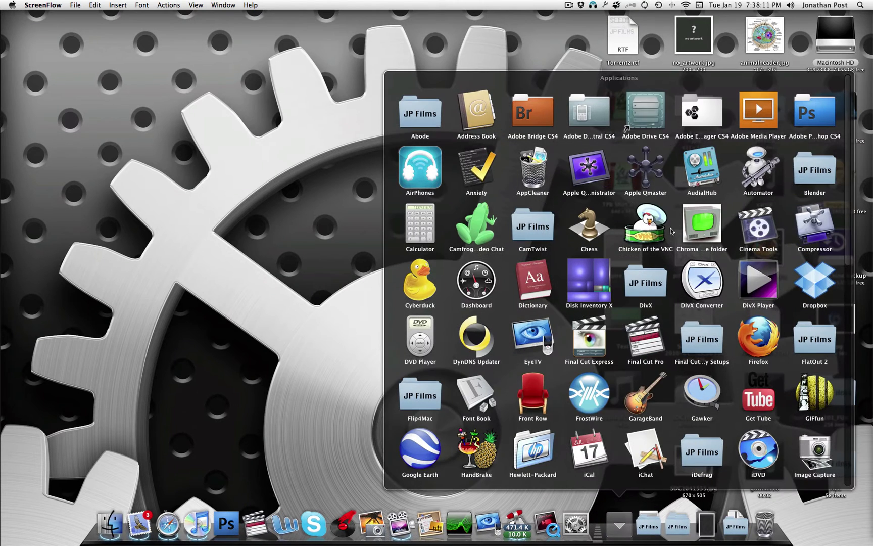
left_click(651, 227)
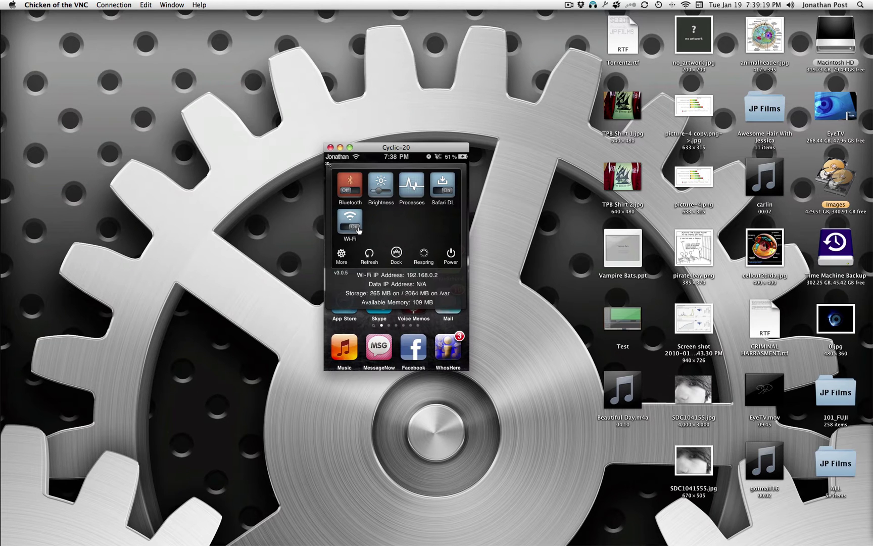
Close the iPod's SBSettings panel and browse its home screen pages through to the page with blackra1n and Cydia
left_click(390, 156)
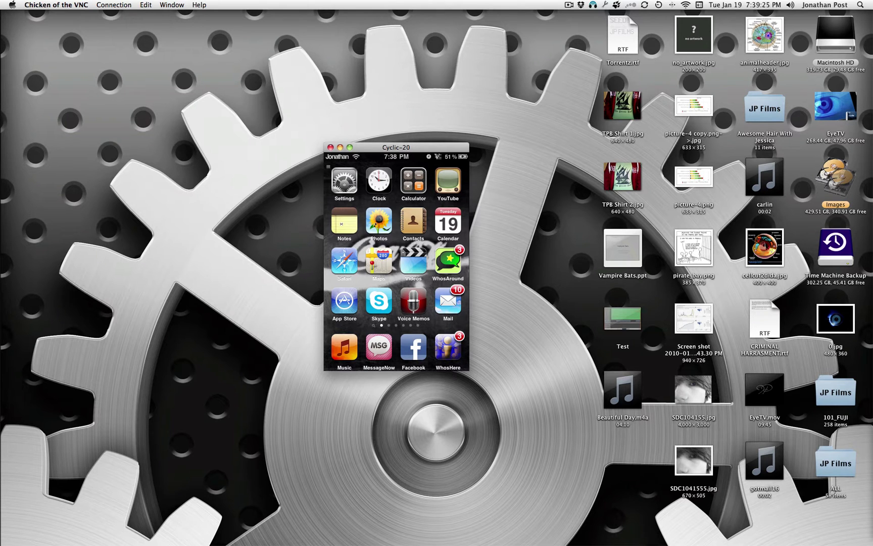
mouse_move(348, 227)
left_mouse_down()
mouse_move(445, 227)
mouse_move(349, 227)
left_mouse_up()
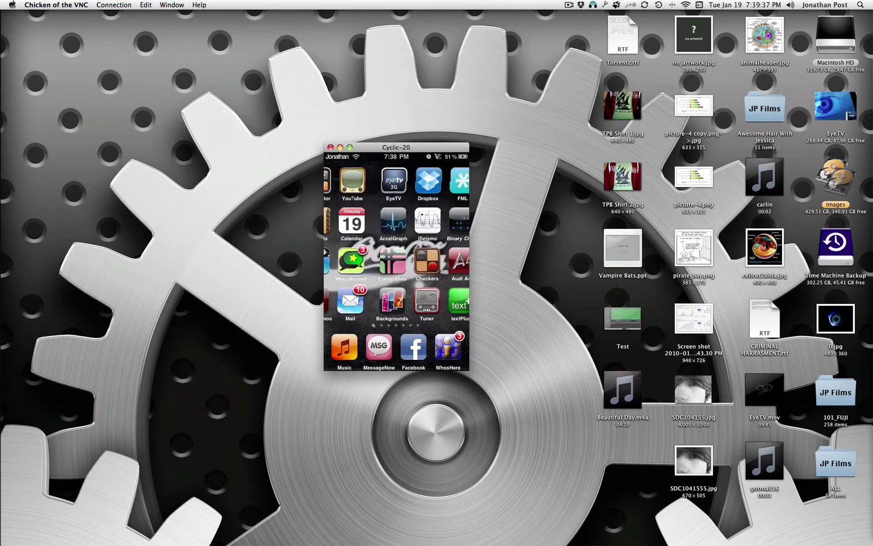
left_click_drag(445, 227, 364, 227)
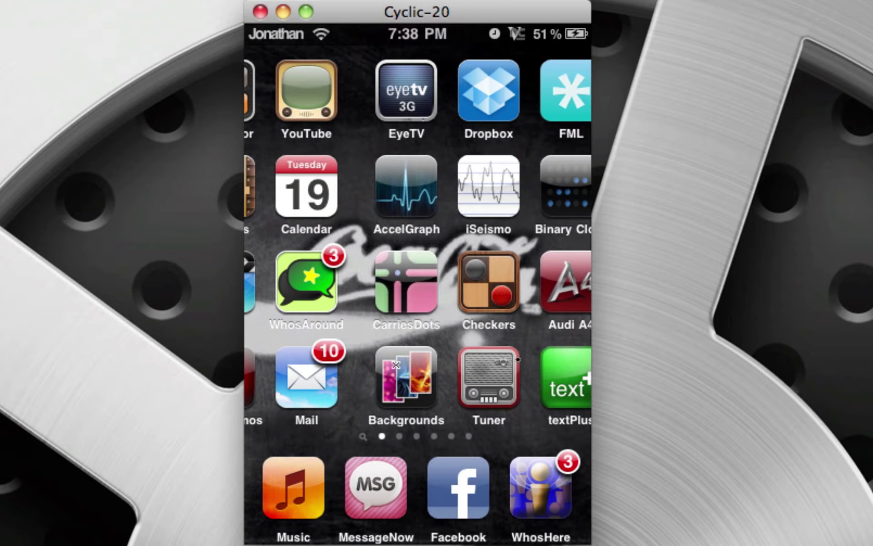
left_click_drag(522, 359, 635, 362)
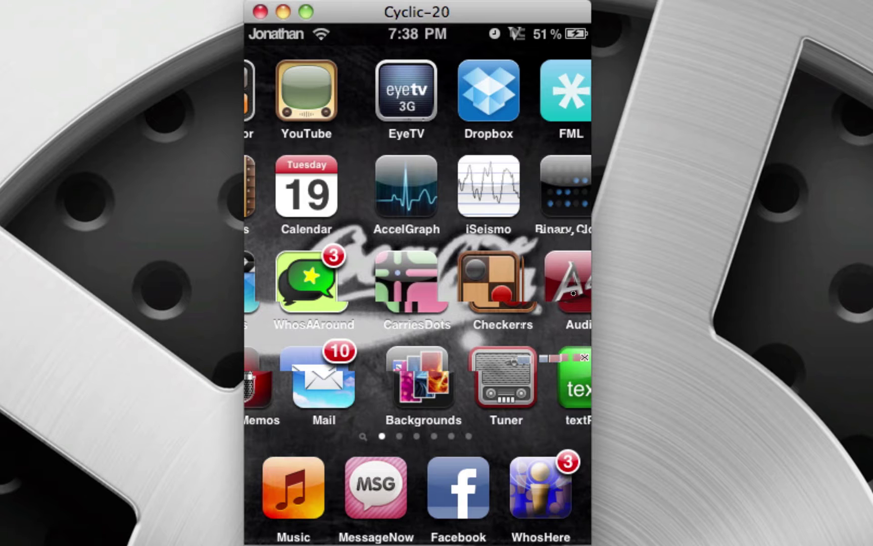
left_click_drag(495, 205, 555, 188)
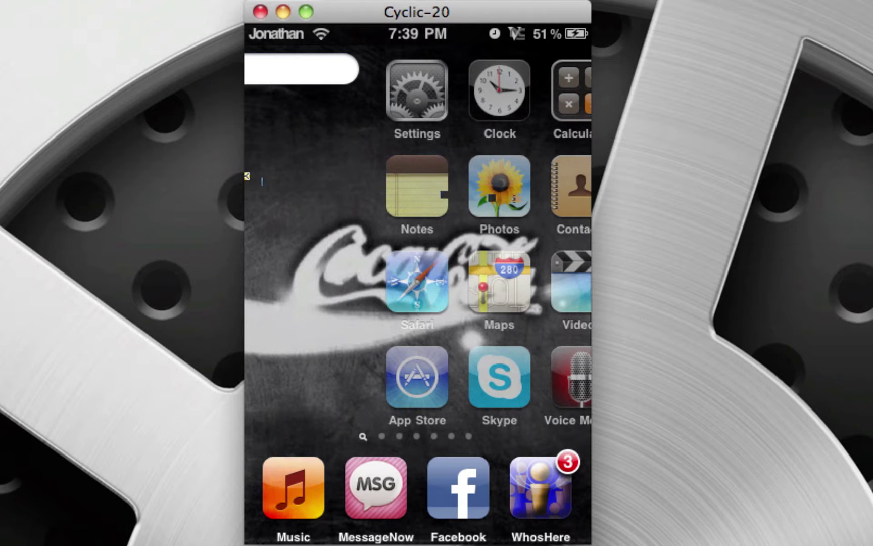
left_click_drag(474, 250, 516, 281)
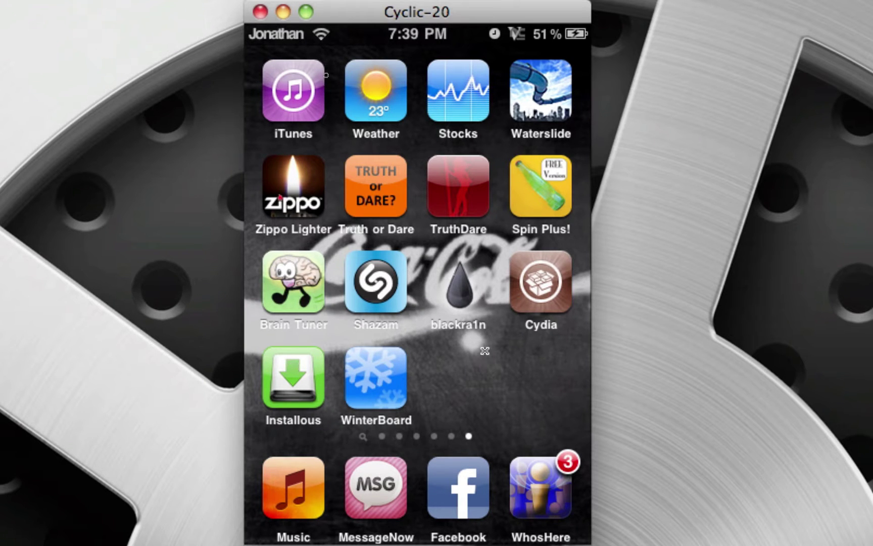
Launch the downloaded blackra1n application
left_click_drag(354, 7, 410, 0)
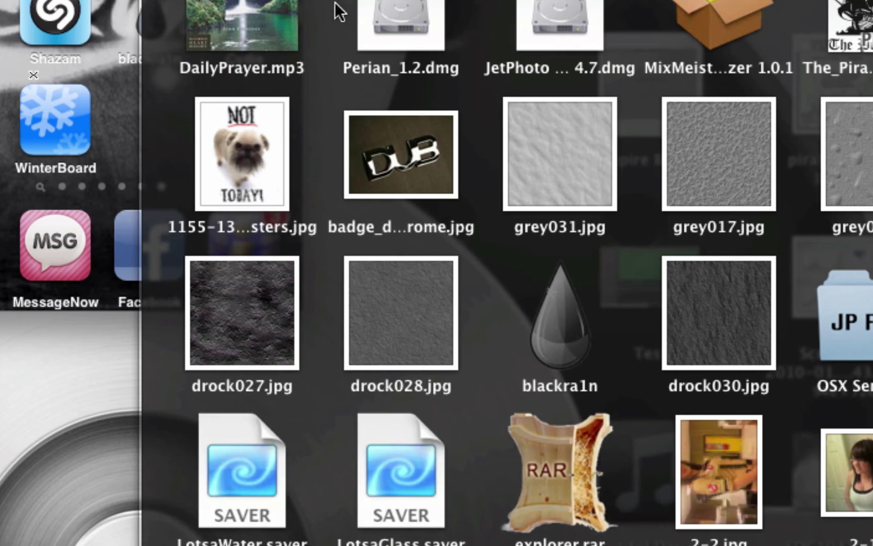
left_click(563, 328)
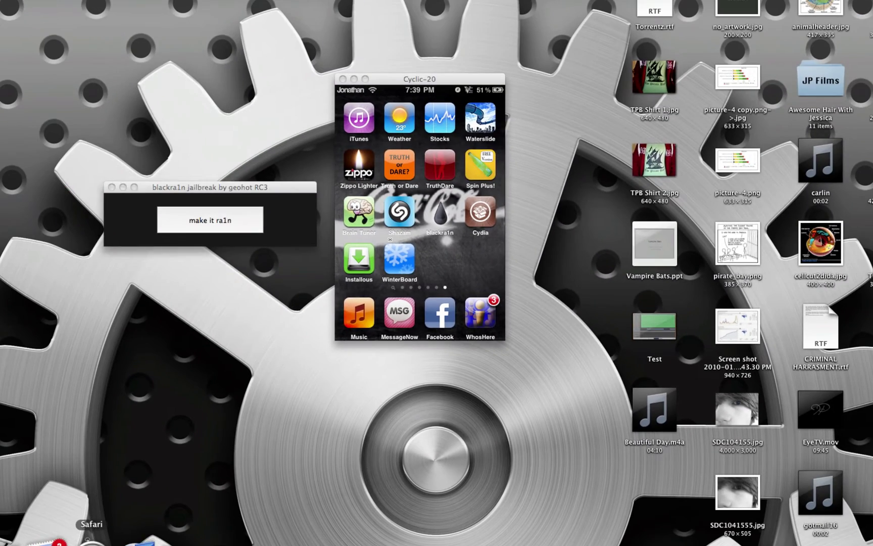
Search Google for blackra1n in Safari and download the Mac version from the blackra1n website
left_click(106, 539)
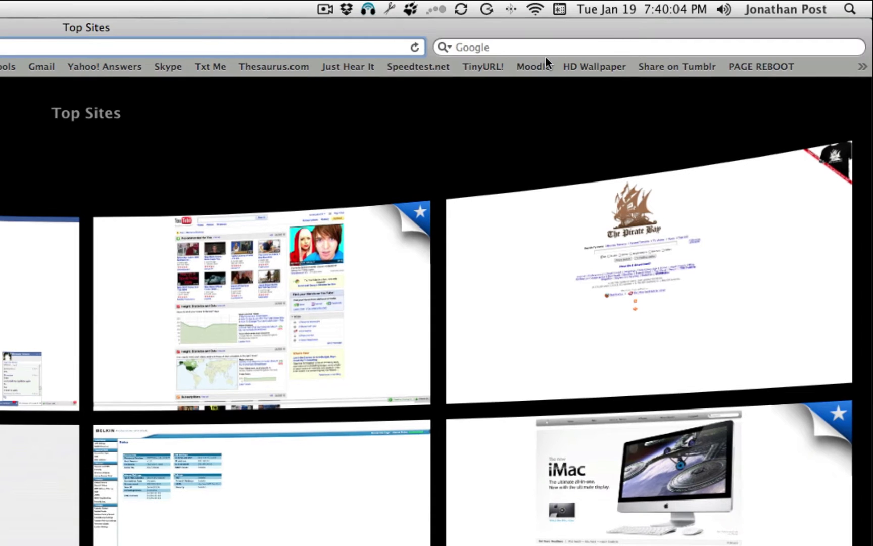
left_click(562, 26)
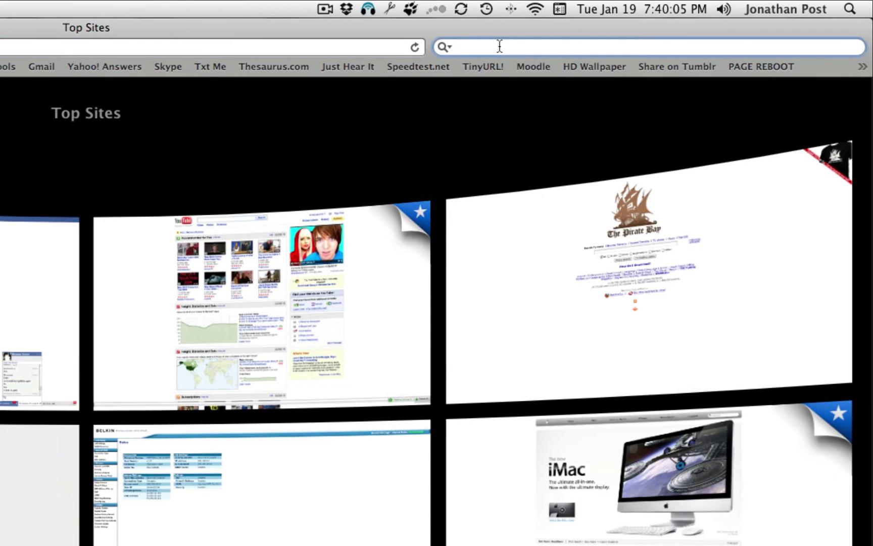
type("blackra1n")
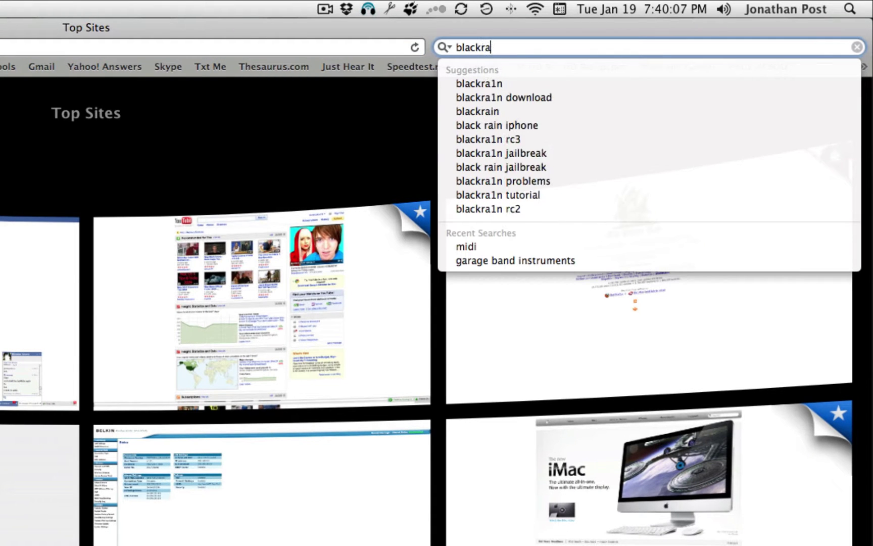
key("Return")
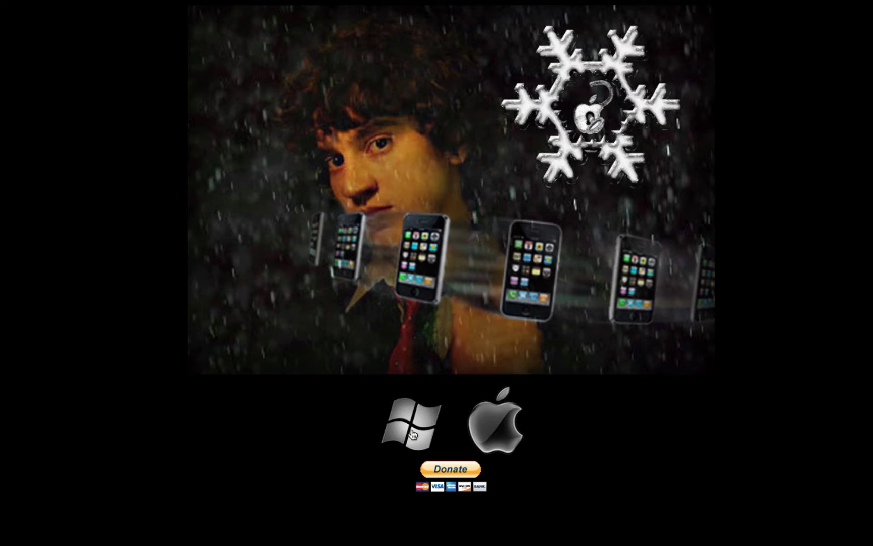
left_click(489, 428)
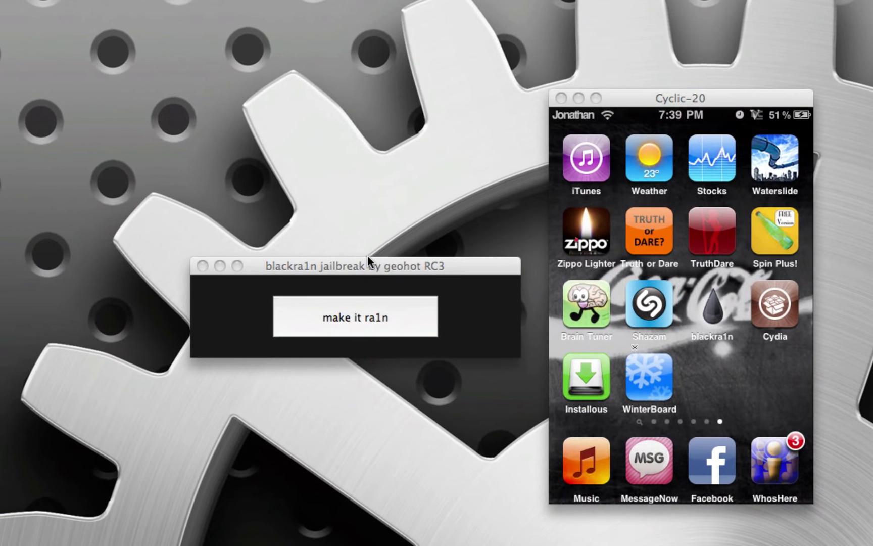
Quit iTunes and place the blackra1n window beside the iPod screen window
left_click_drag(368, 255, 177, 48)
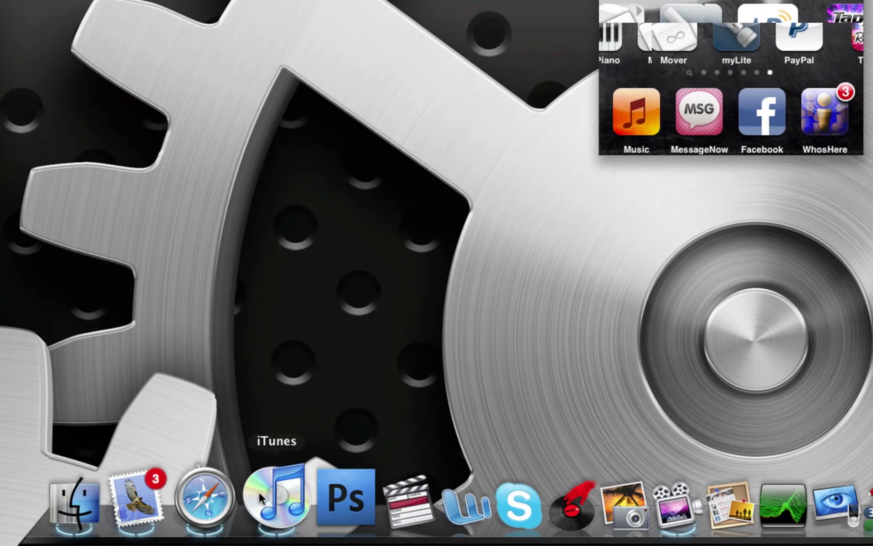
right_click(264, 496)
left_click(291, 432)
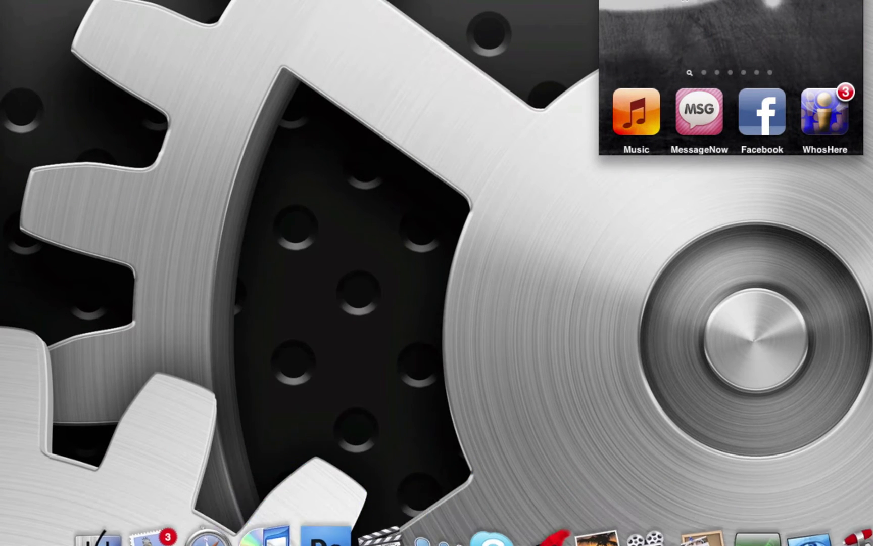
mouse_move(395, 543)
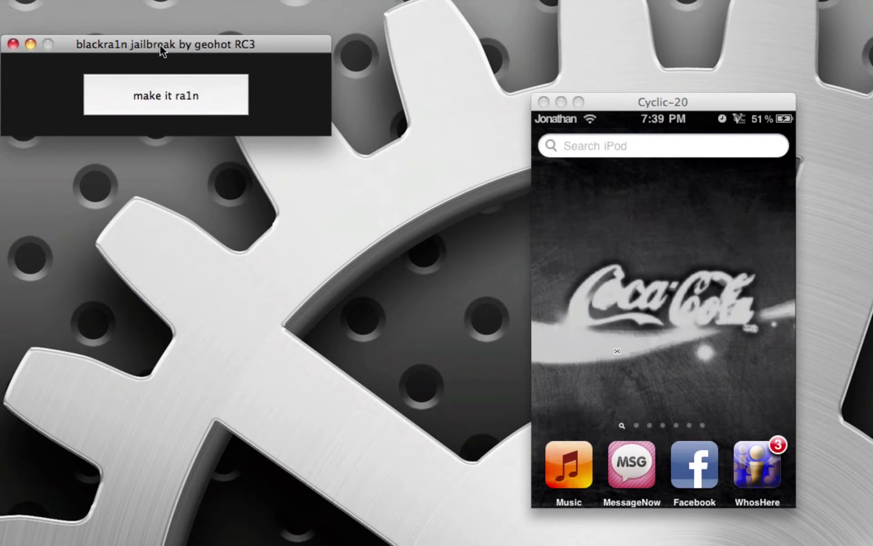
left_click_drag(159, 45, 198, 102)
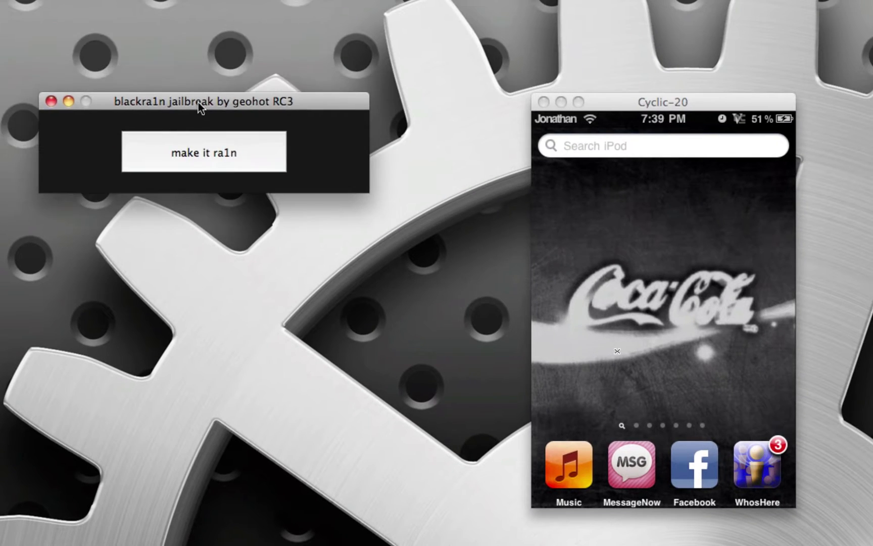
Examine the Wi-Fi setting in the iPod's SBSettings panel and close the panel
right_click(204, 203)
left_click(620, 99)
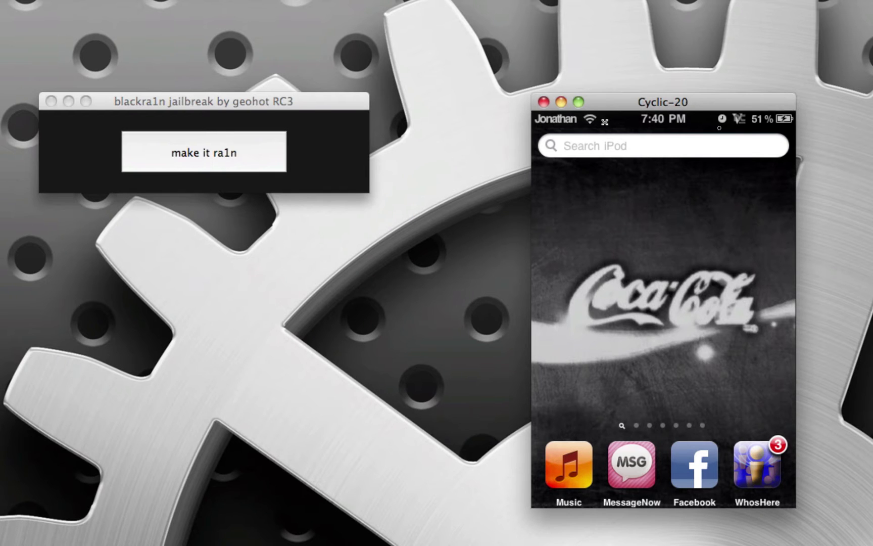
left_click(737, 126)
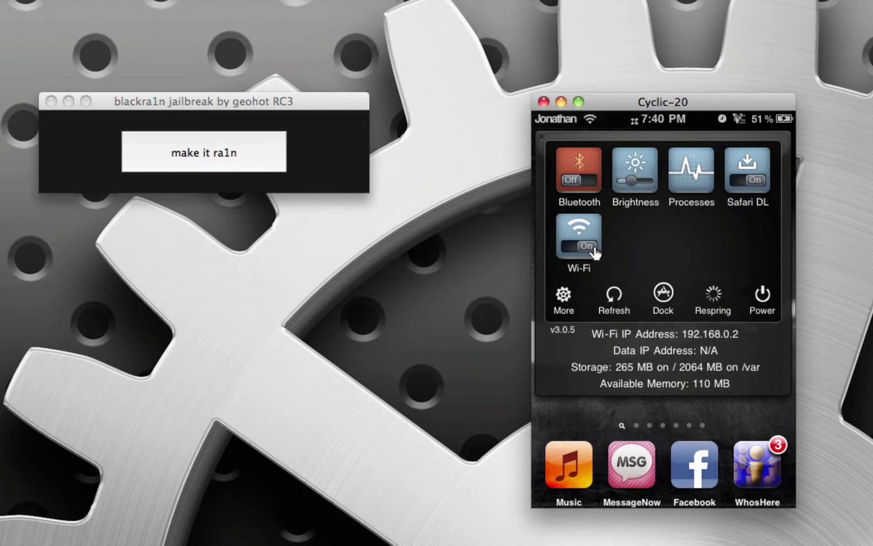
left_click(217, 112)
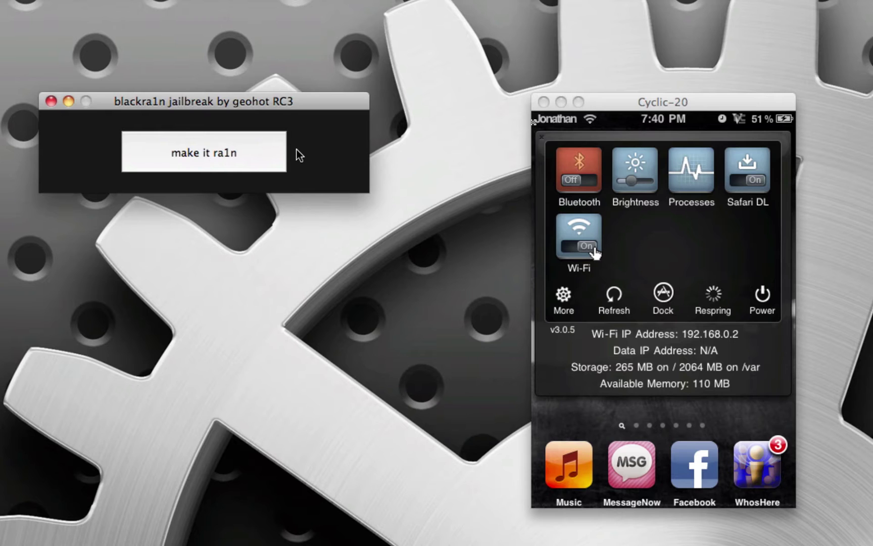
left_click(541, 136)
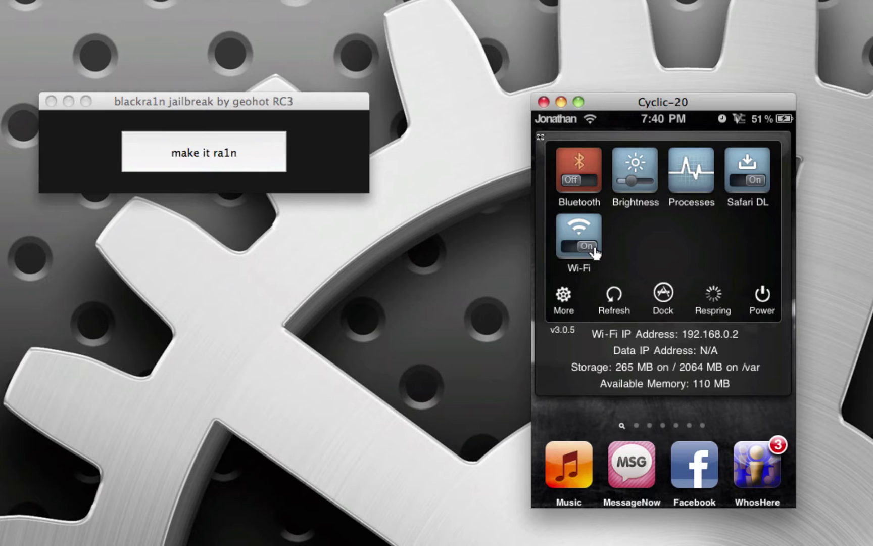
left_click(594, 251)
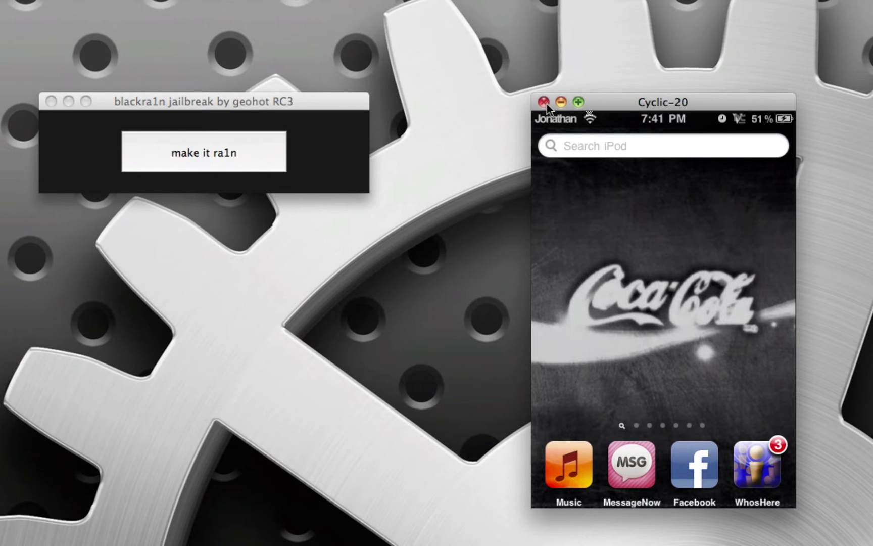
Start the jailbreak with "make it ra1n" in blackra1n and move the VNC connection alert out of the way
left_click(258, 146)
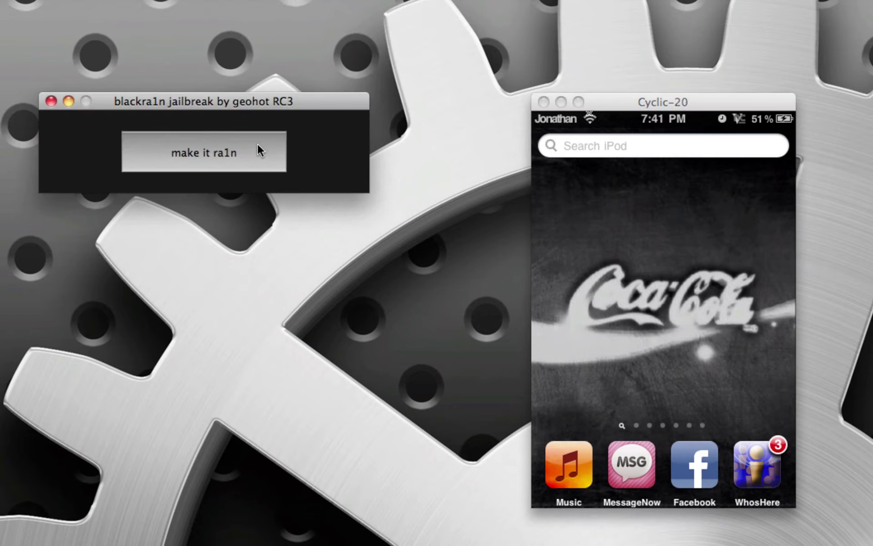
left_click(258, 146)
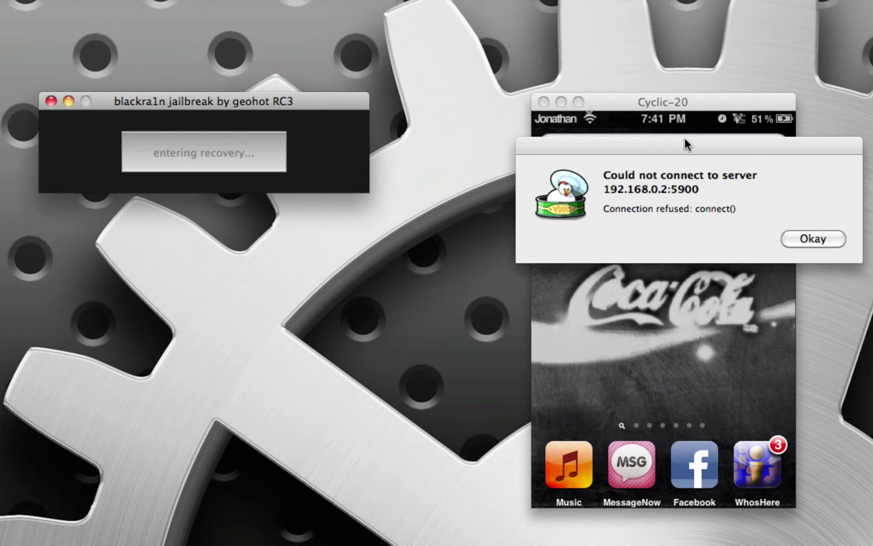
left_click_drag(684, 137, 660, 0)
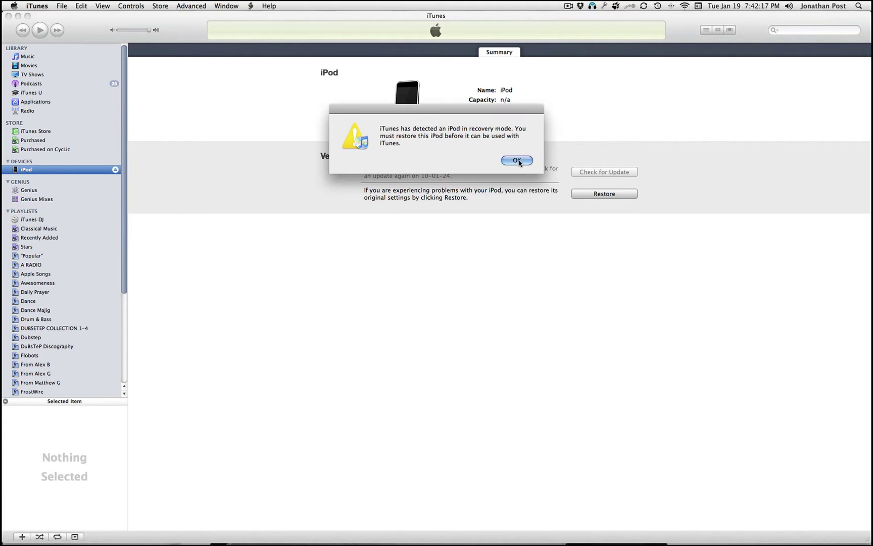
Dismiss the recovery mode alert in iTunes without restoring the iPod and close the iTunes window
left_click(517, 160)
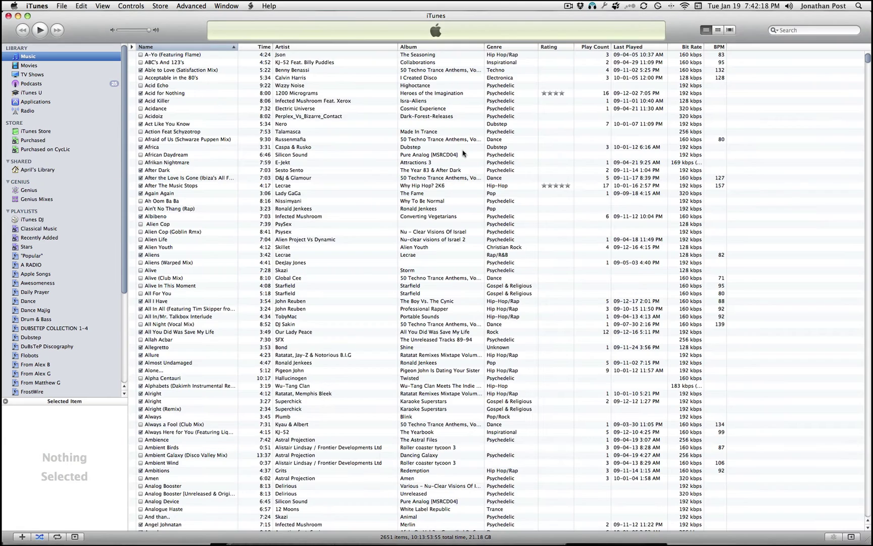
left_click(10, 17)
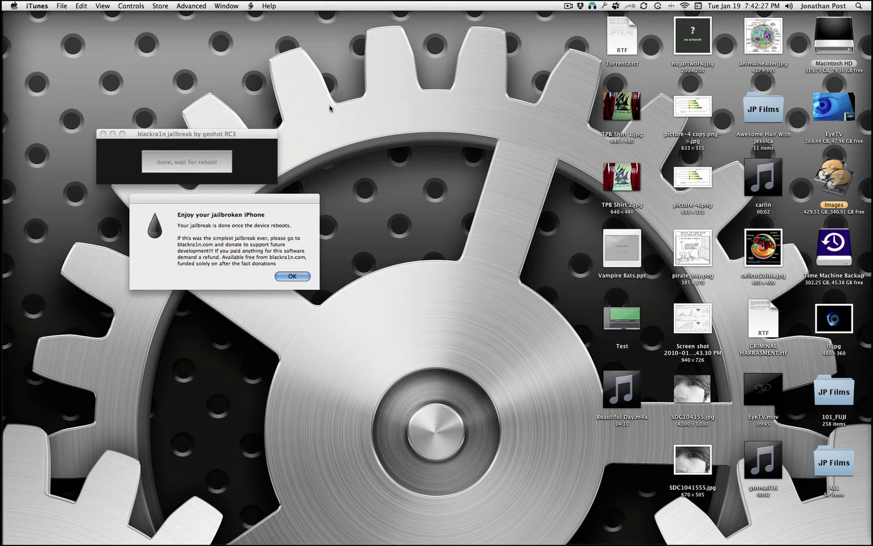
Acknowledge the jailbreak completion message, then close the blackra1n window and quit the application
left_click(297, 276)
left_click(297, 275)
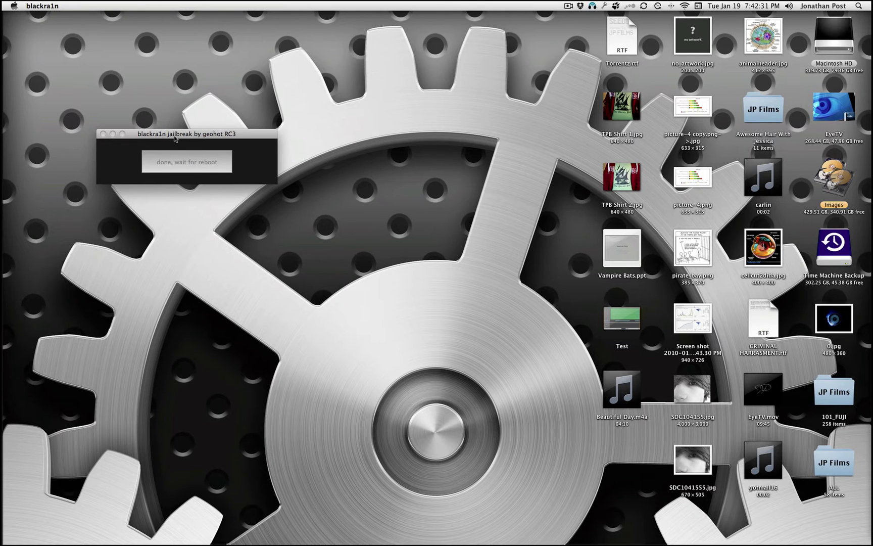
left_click_drag(175, 138, 215, 133)
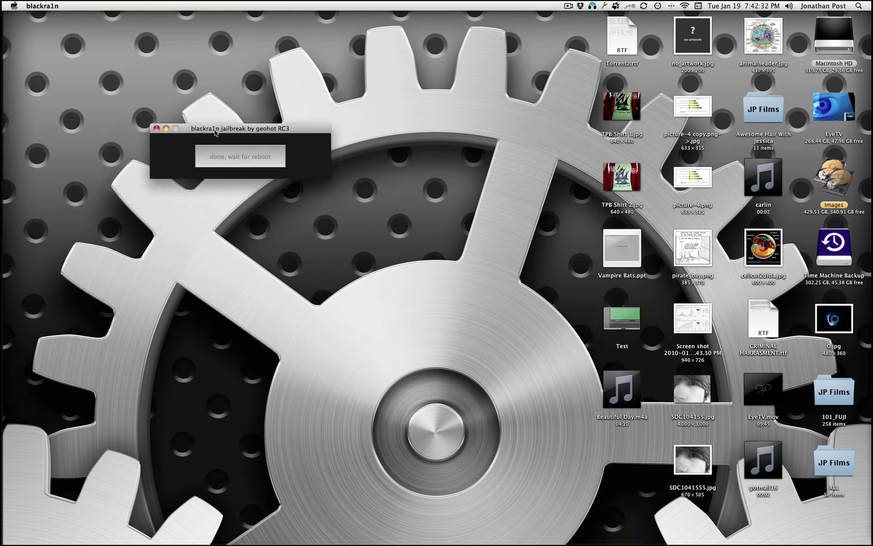
left_click(157, 128)
mouse_move(566, 537)
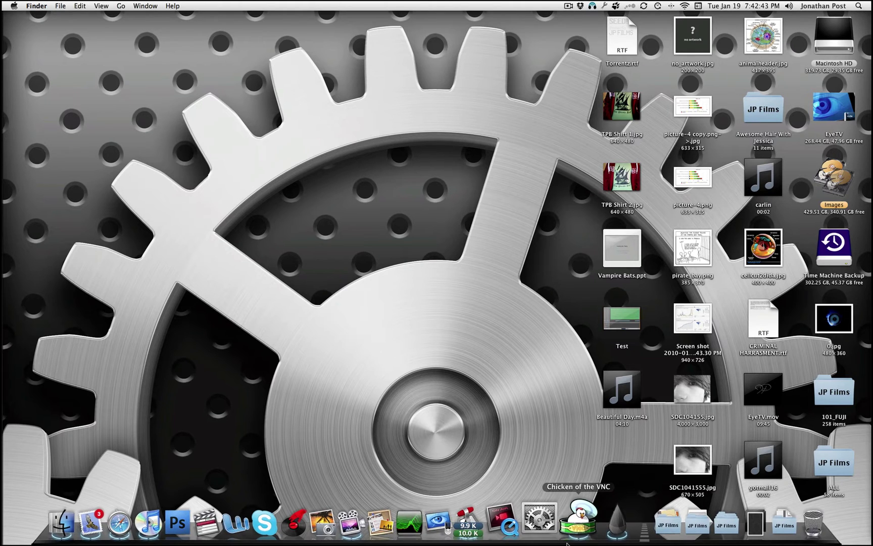
right_click(608, 529)
left_click(615, 489)
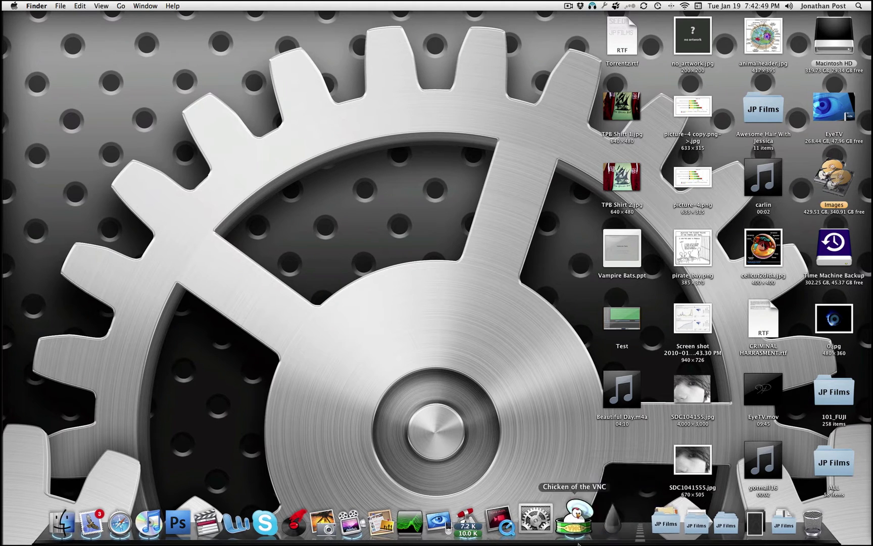
Switch to Chicken of the VNC and reconnect to the rebooted iPod
left_click(574, 538)
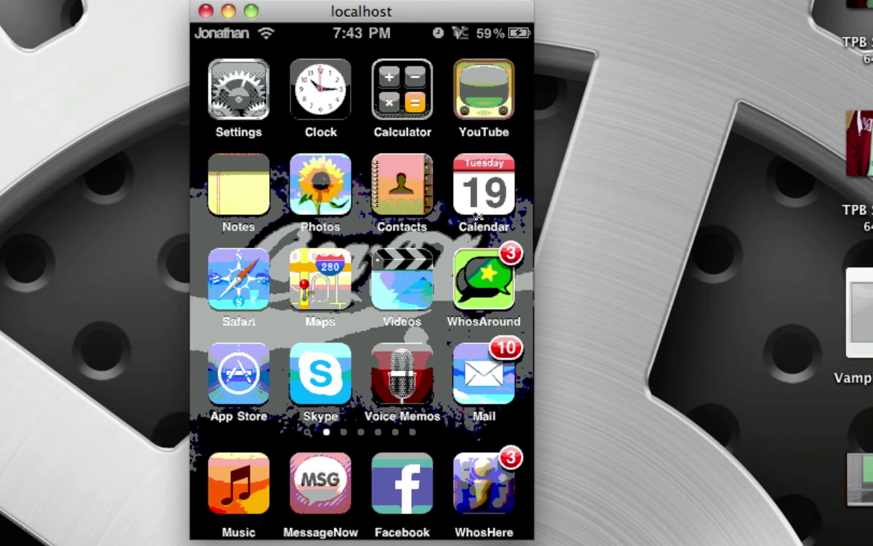
Open blackra1n from the last home screen page, select Cydia in its package list, and return to the home screen
left_click_drag(331, 212, 191, 192)
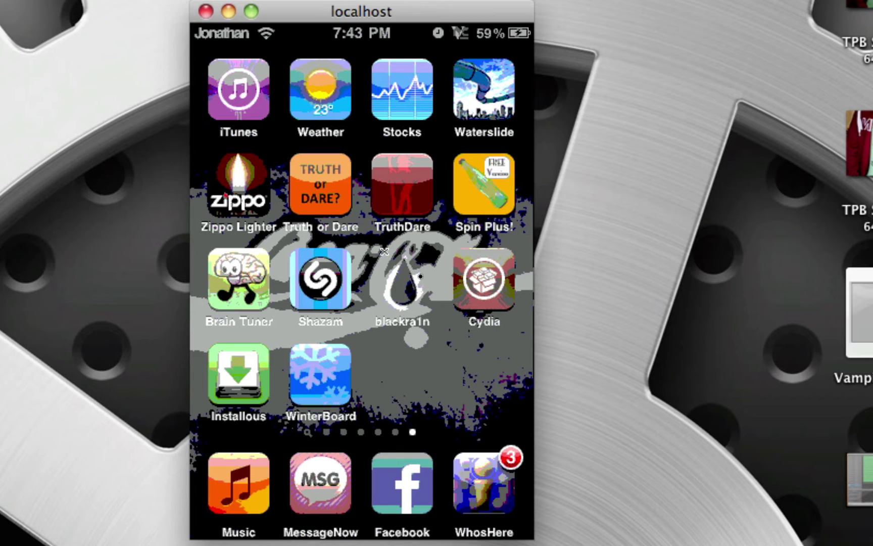
left_click(404, 289)
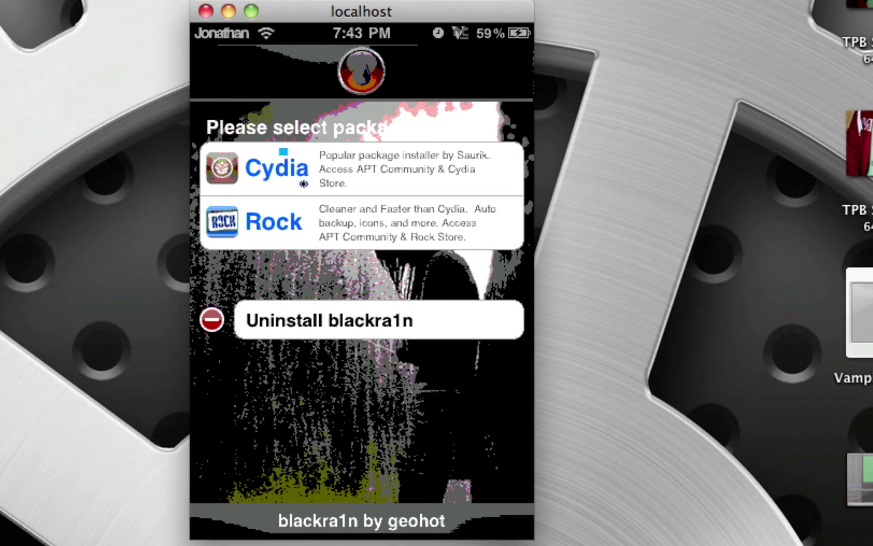
left_click(308, 183)
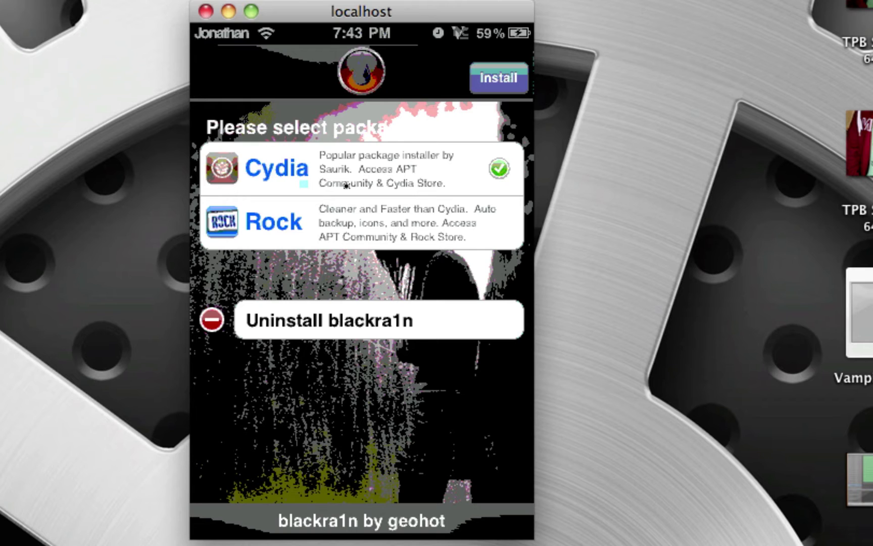
right_click(378, 409)
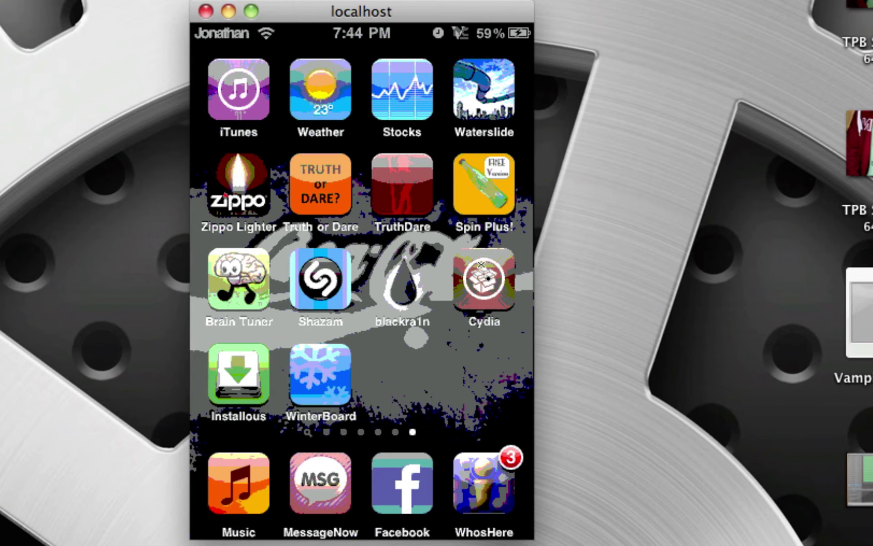
Open Cydia, search packages for "makeit", view the MakeItMine details, and return to the search results
left_click(482, 268)
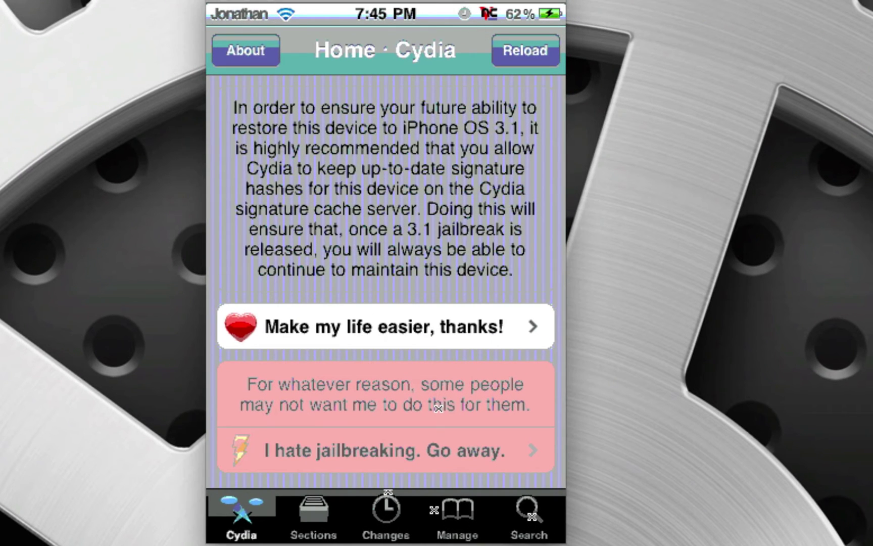
left_click(533, 516)
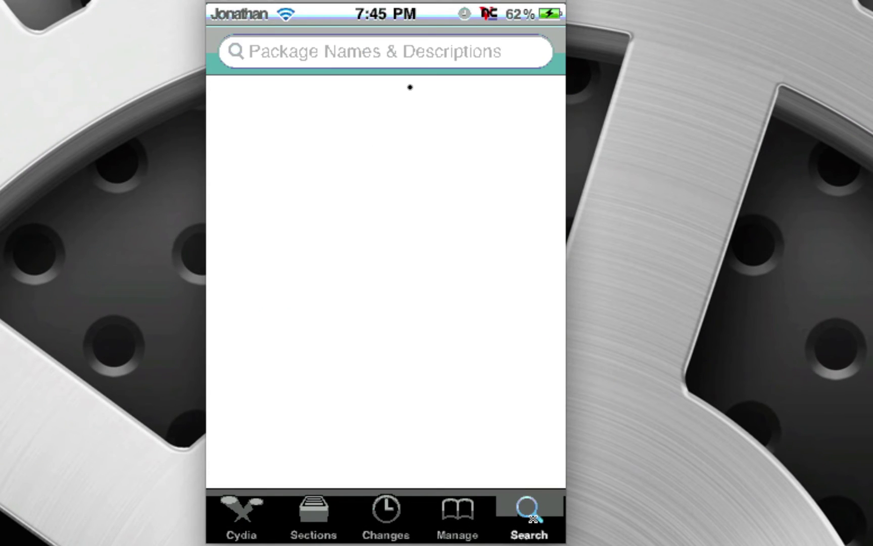
left_click(426, 49)
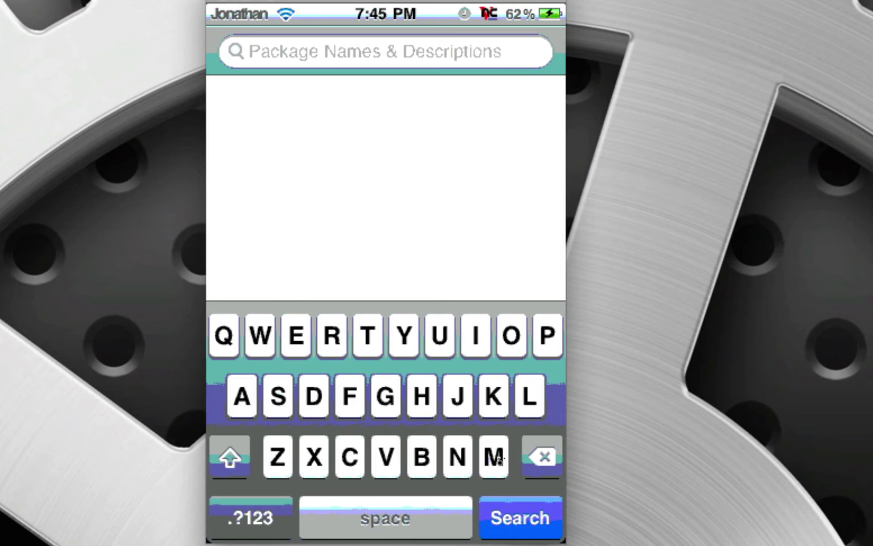
type("makeit")
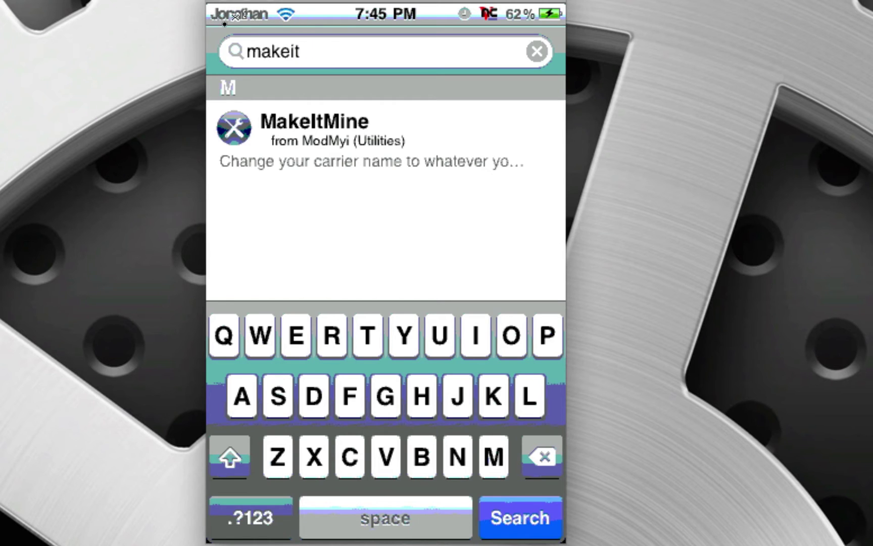
left_click(351, 129)
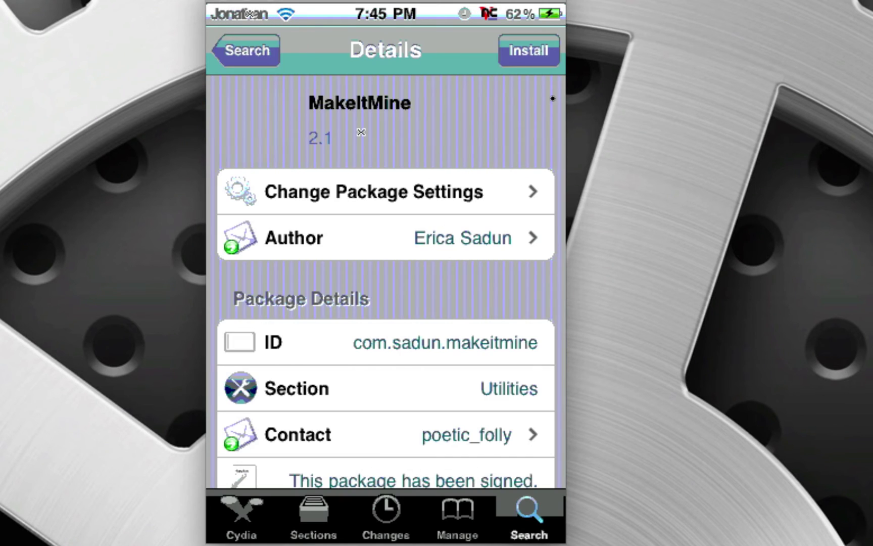
left_click(246, 43)
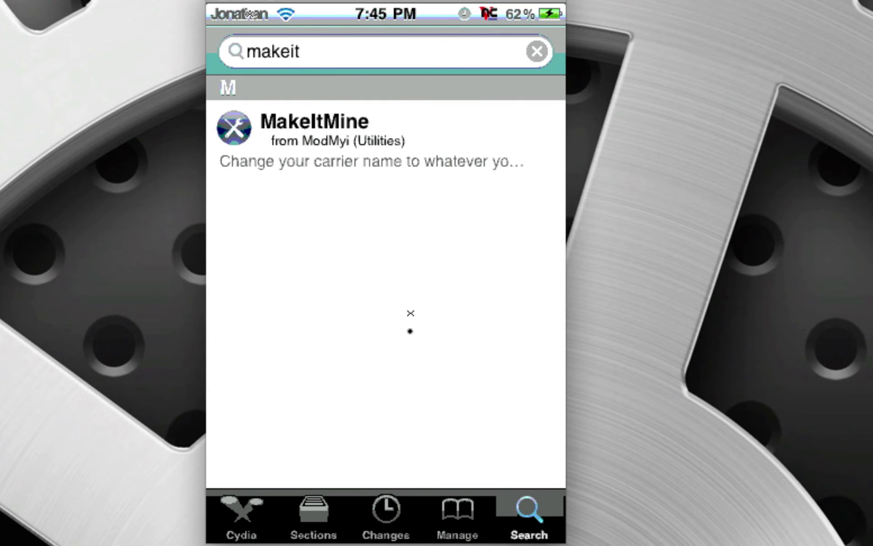
Clear the package search and search for "veen" to find Veency
left_click(537, 51)
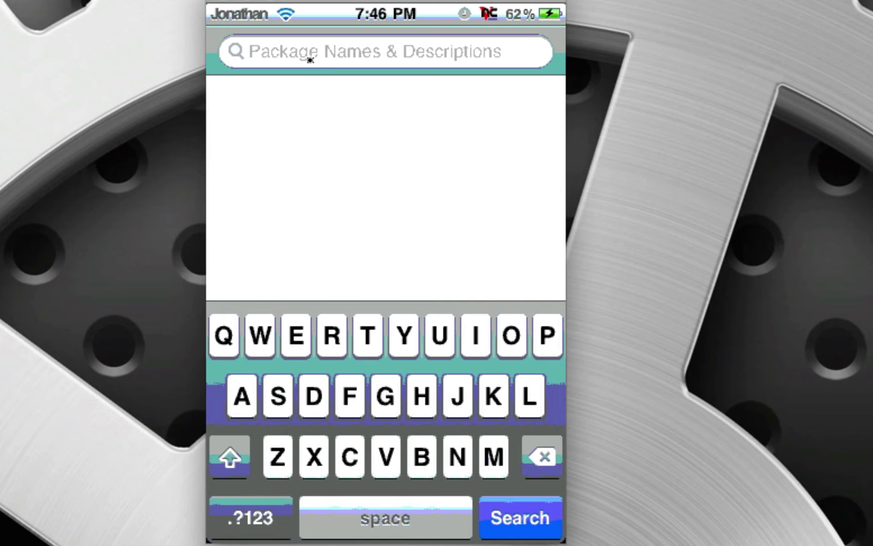
type("vee")
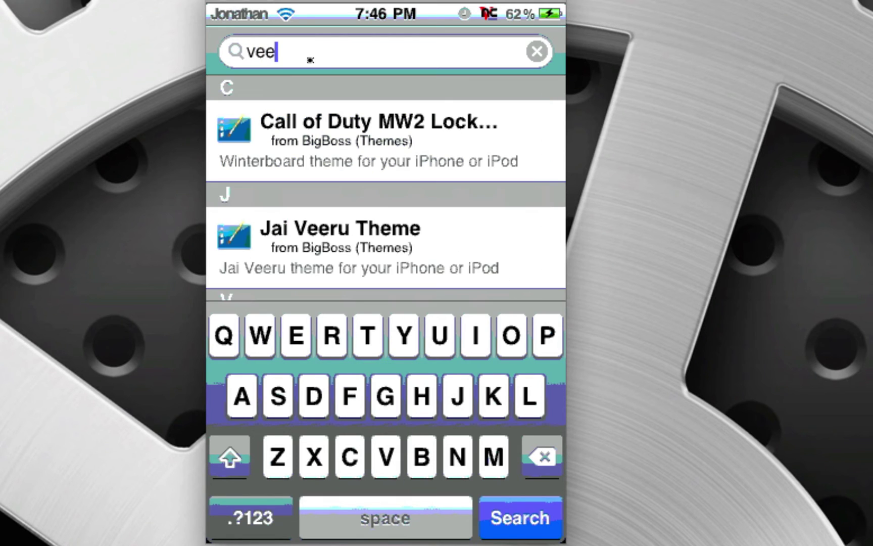
type("n")
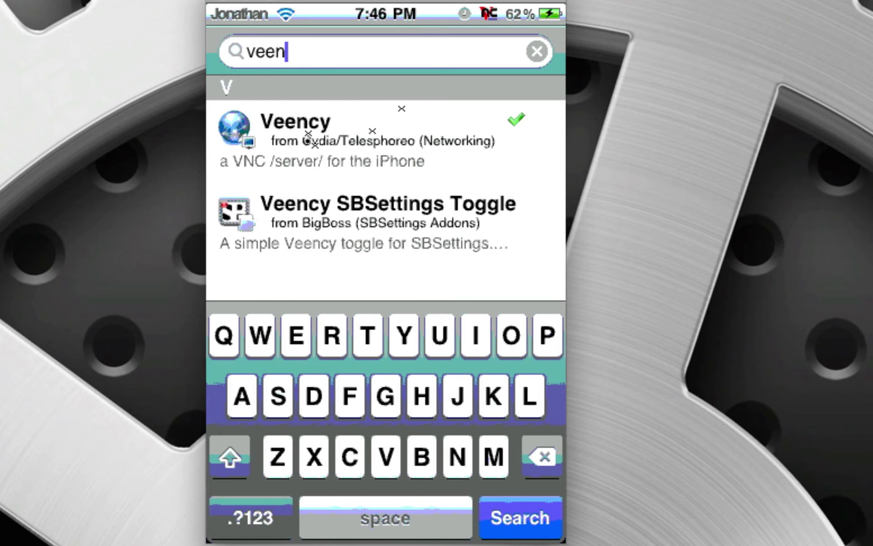
Replace the package search with "safari" and browse to the Safari Download Plug-In and Safari Download Toggle entries
left_click(536, 52)
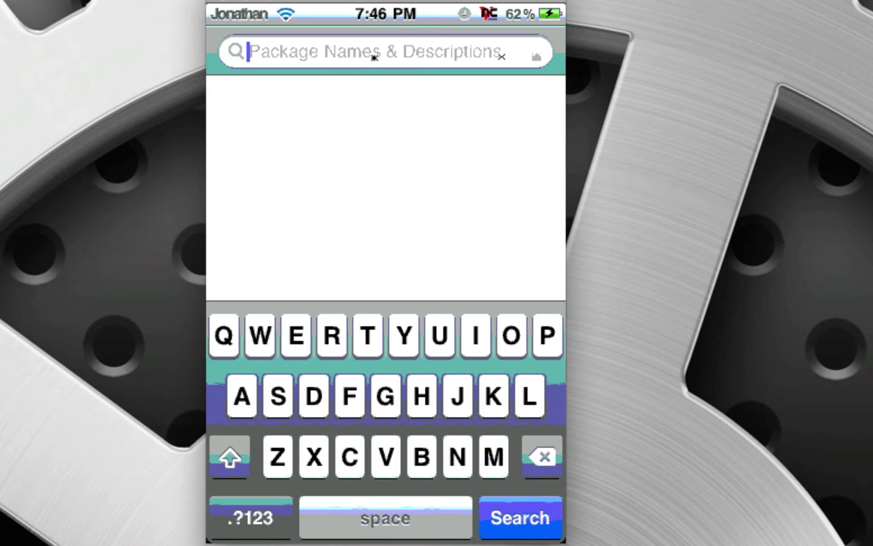
type("safari")
scroll(374, 57, "down", 2)
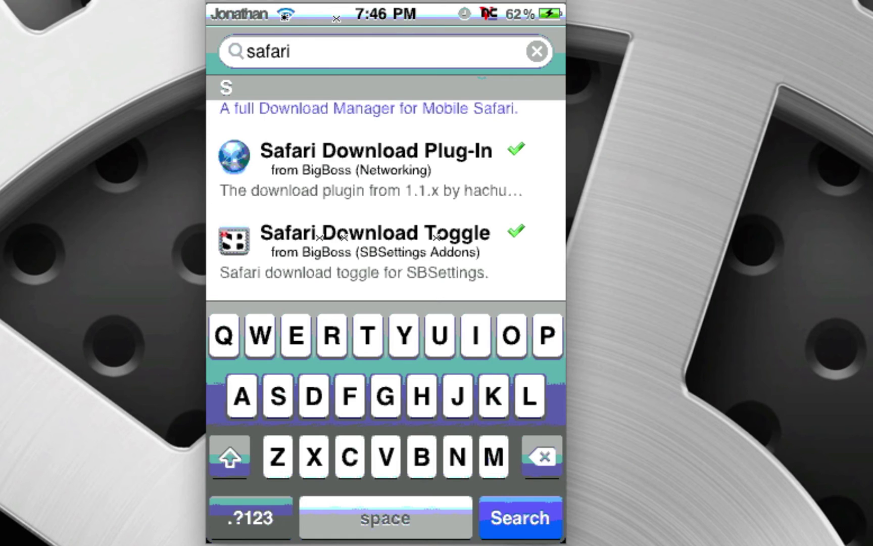
View the SBSettings toggles over Cydia, dismiss them, and return to the home screen
left_click_drag(284, 16, 499, 19)
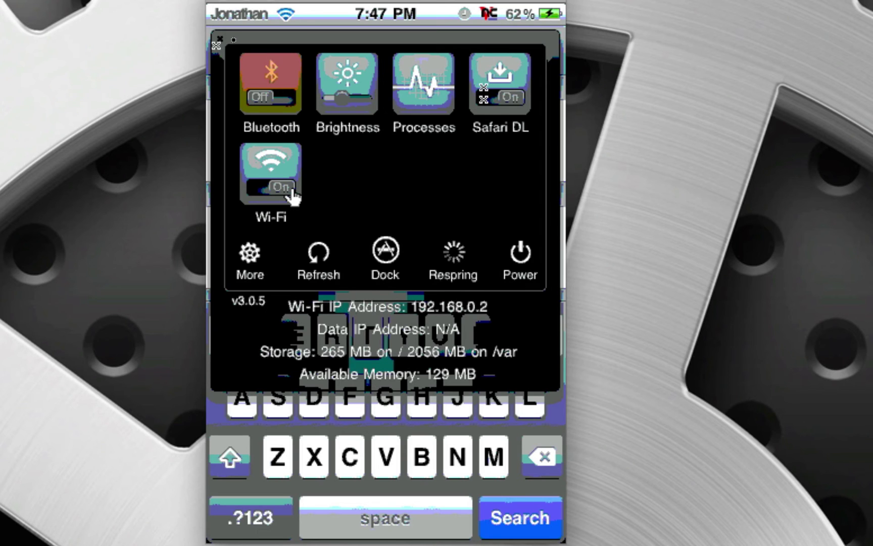
right_click(293, 194)
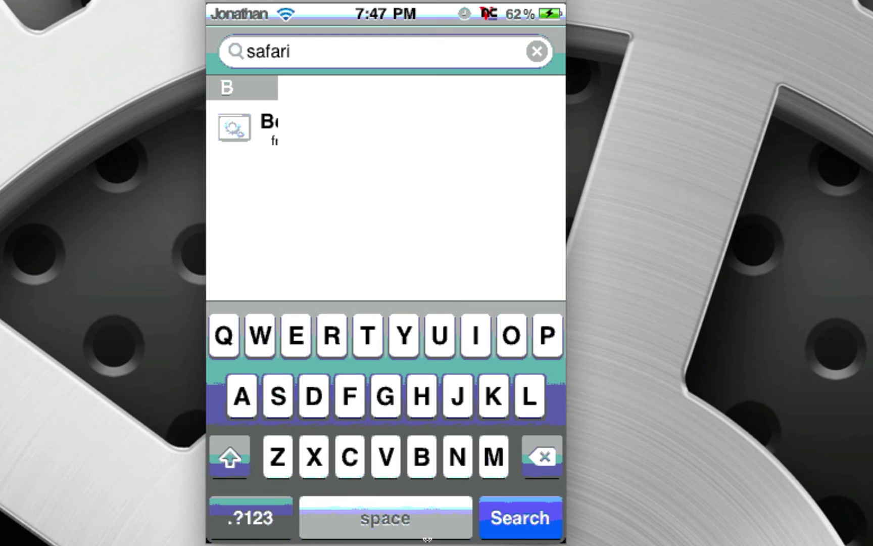
right_click(404, 202)
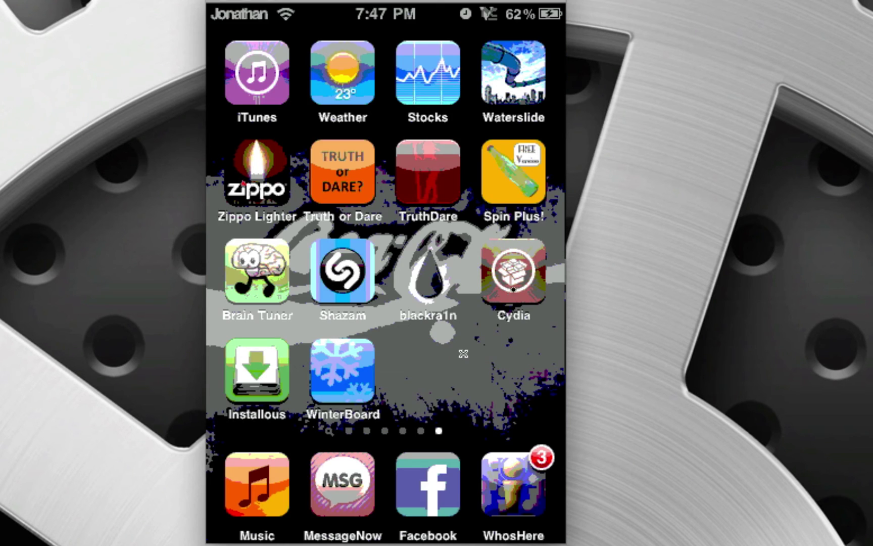
Reopen Cydia and display its list of package sources
left_click(467, 292)
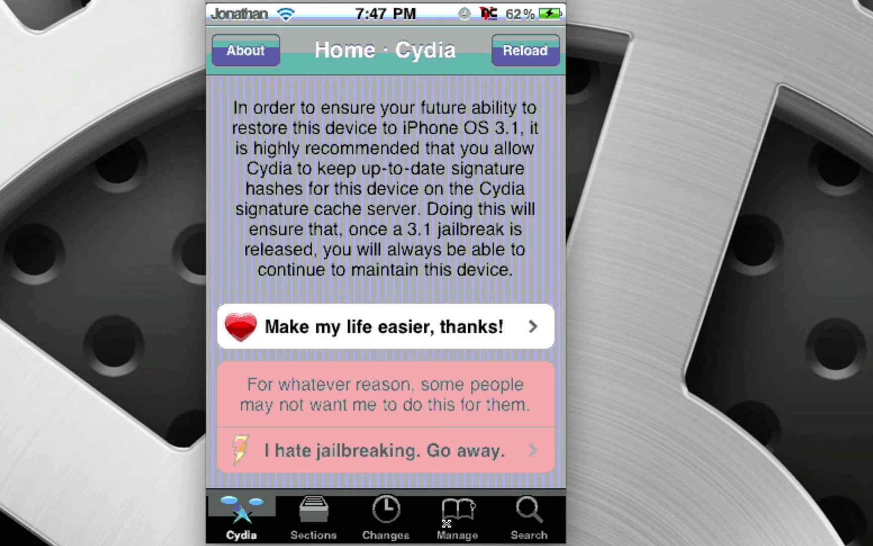
left_click(473, 505)
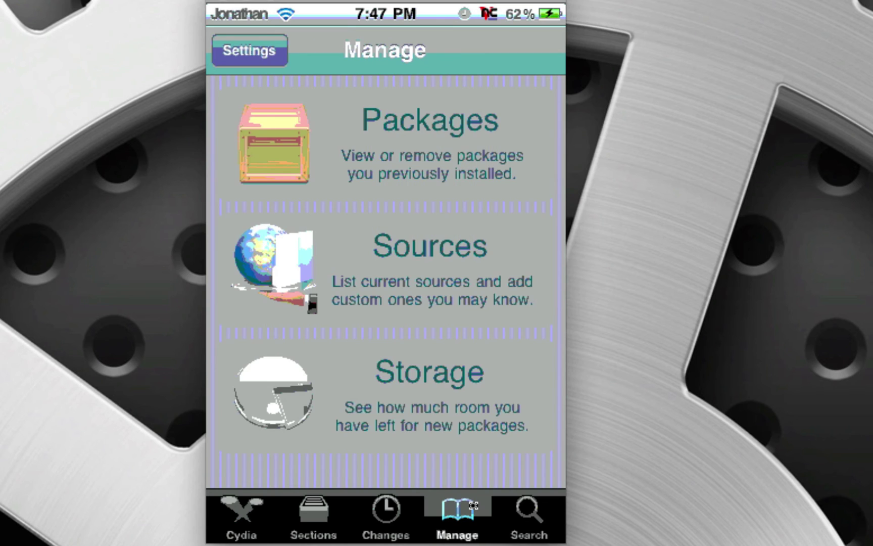
left_click(422, 246)
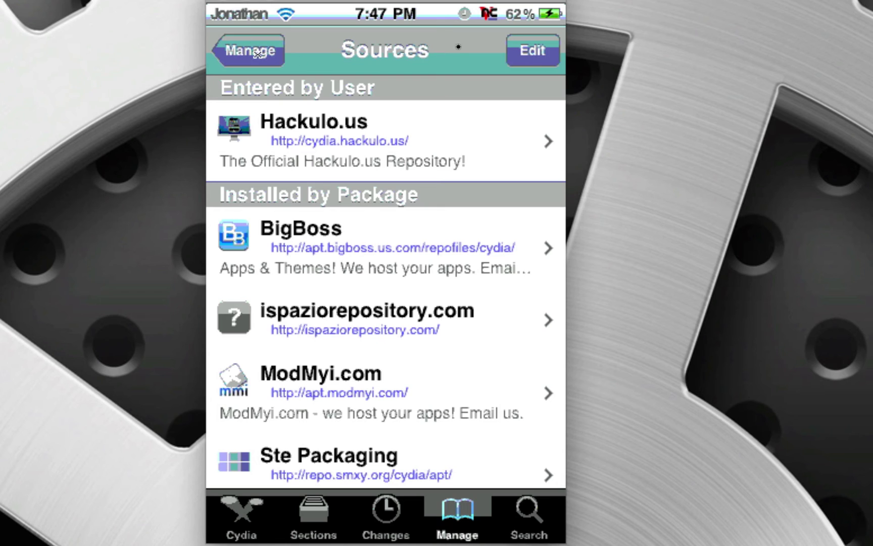
left_click(533, 50)
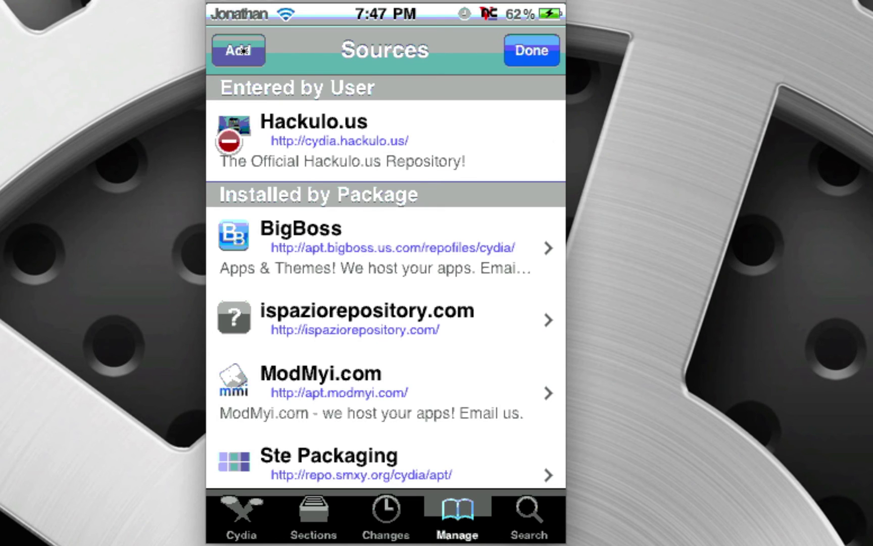
left_click(247, 50)
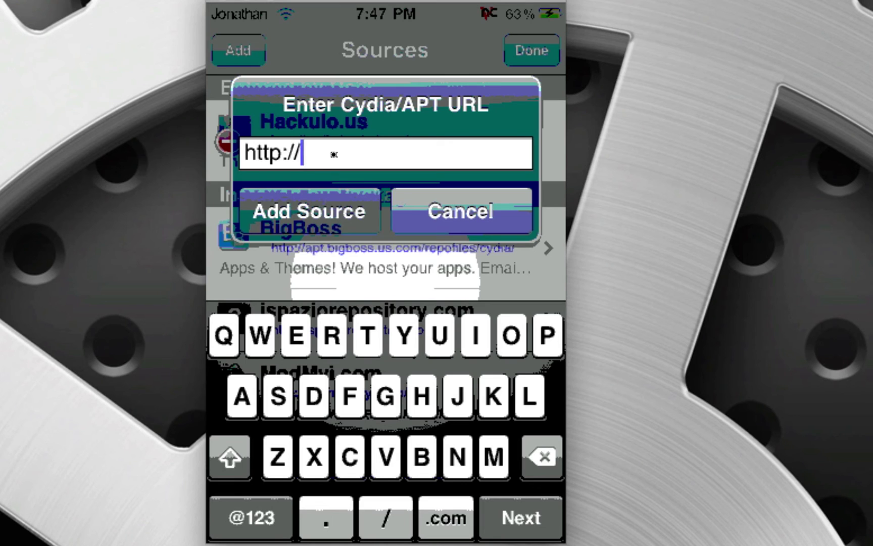
type("cyd")
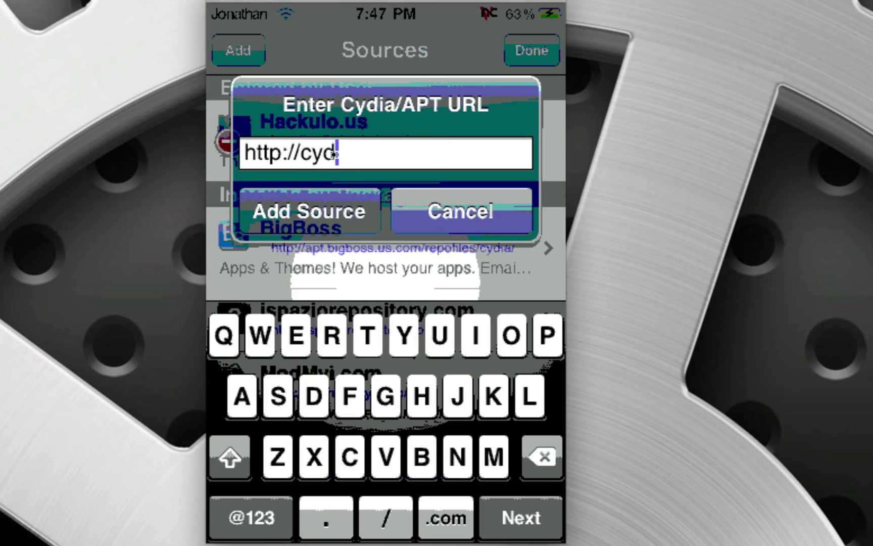
type("ia.ha")
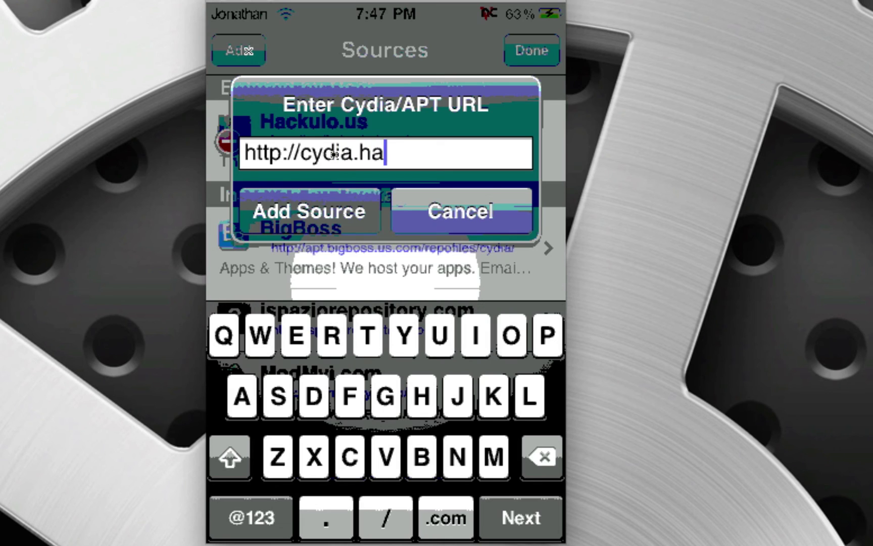
type("ckulo")
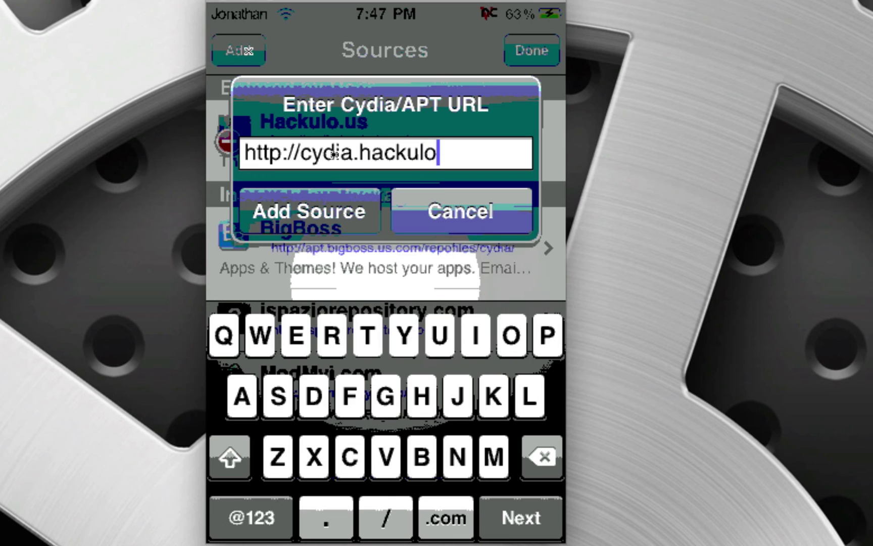
type("/")
key("BackSpace")
type(".us")
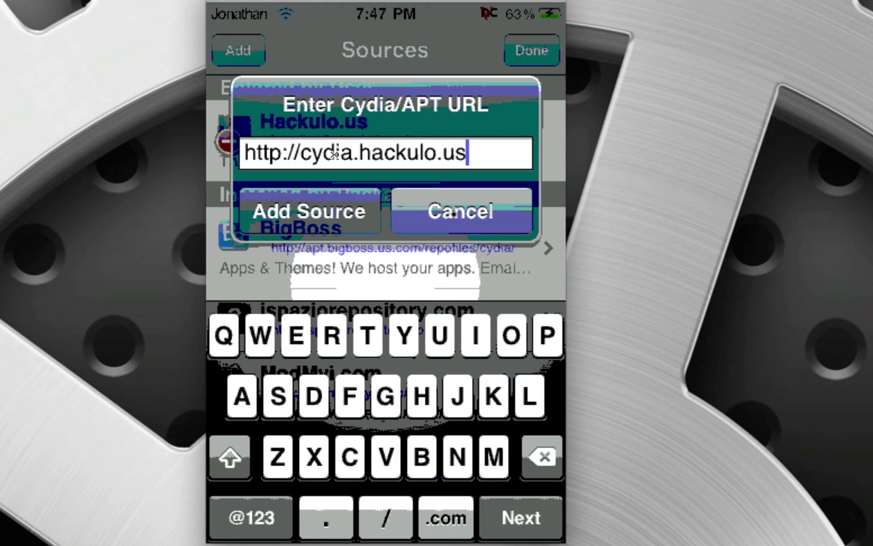
left_click(453, 214)
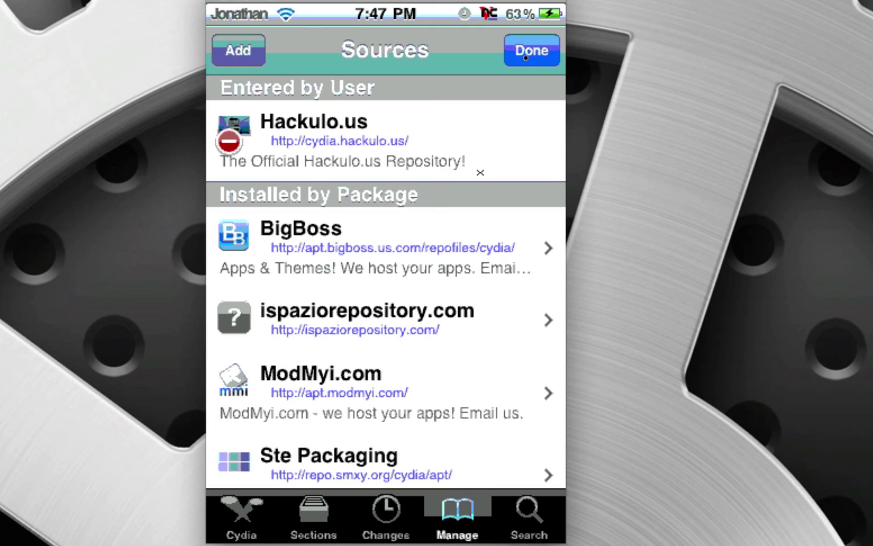
left_click(534, 55)
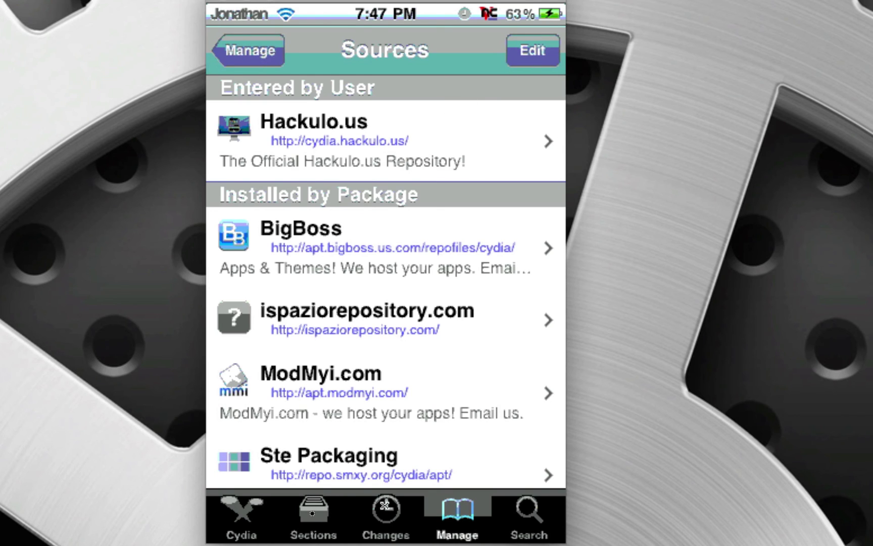
Open the Hackulo.us section in Cydia and look through its packages down to Installous and Source GUI
left_click(313, 514)
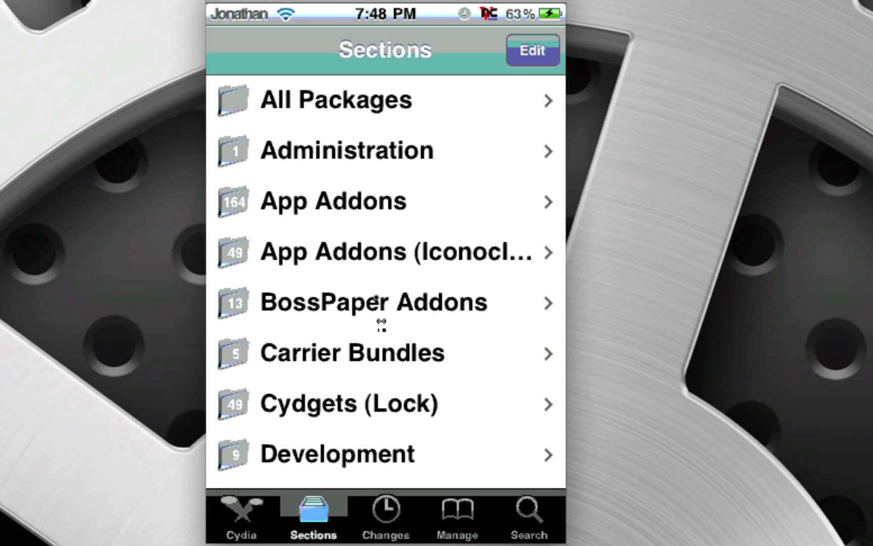
scroll(363, 136, "down", 5)
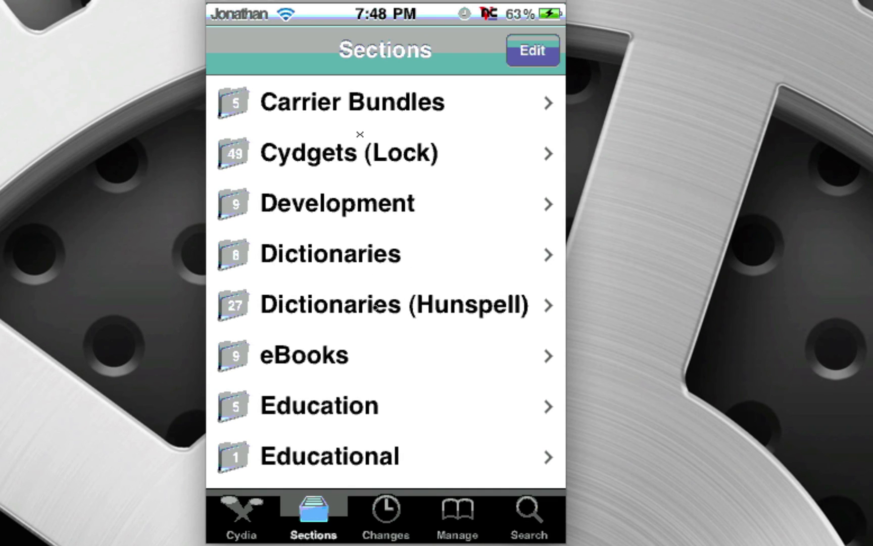
left_click_drag(375, 398, 378, 68)
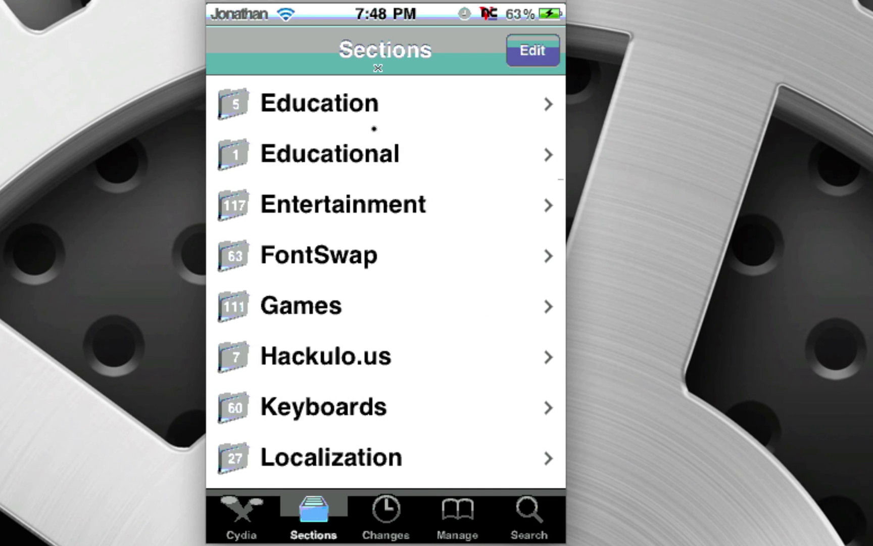
left_click(350, 360)
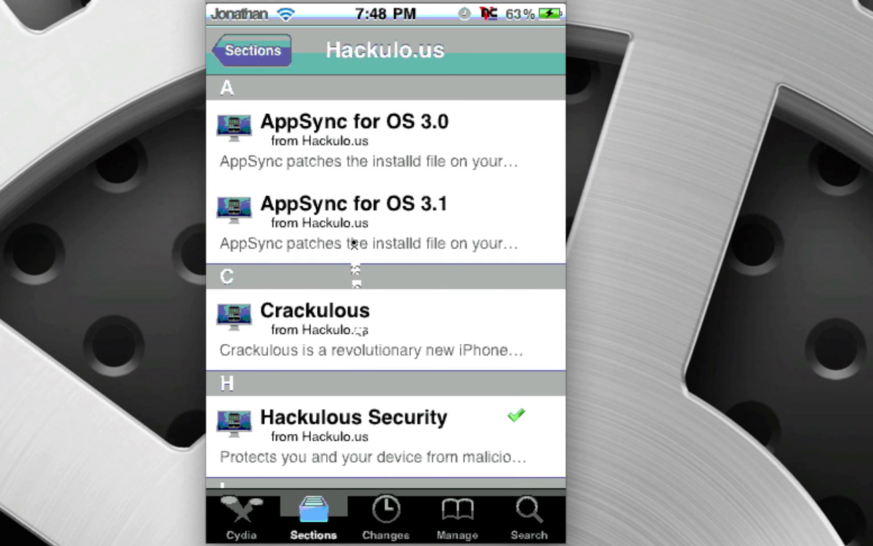
left_click_drag(354, 243, 353, 228)
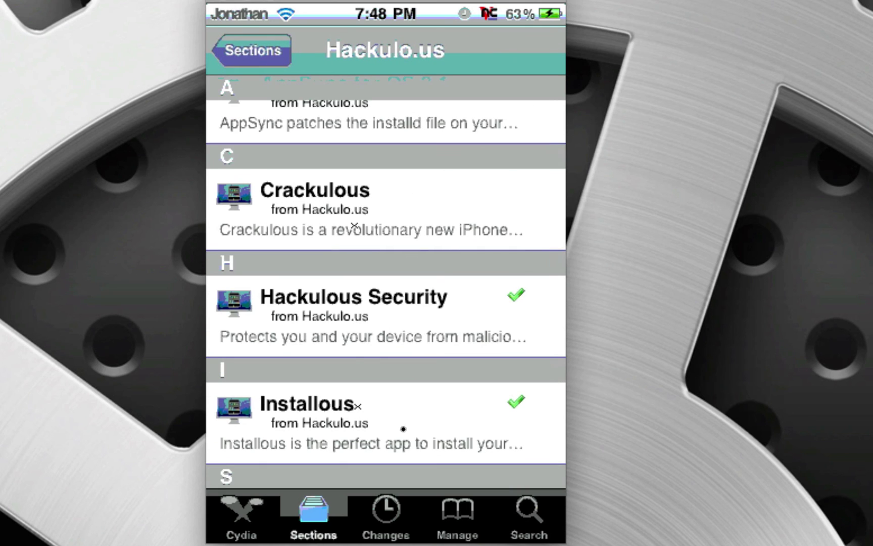
left_click_drag(339, 311, 338, 294)
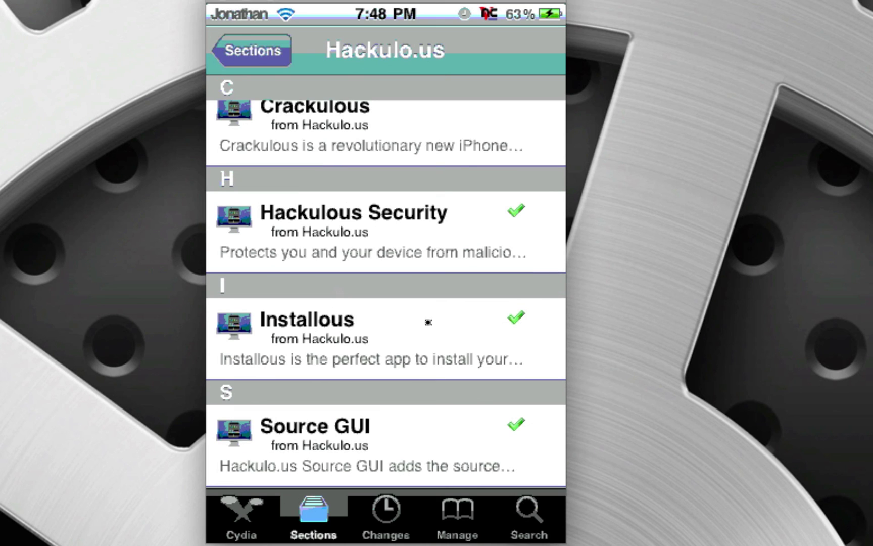
Leave Cydia and launch Installous from the home screen
right_click(401, 321)
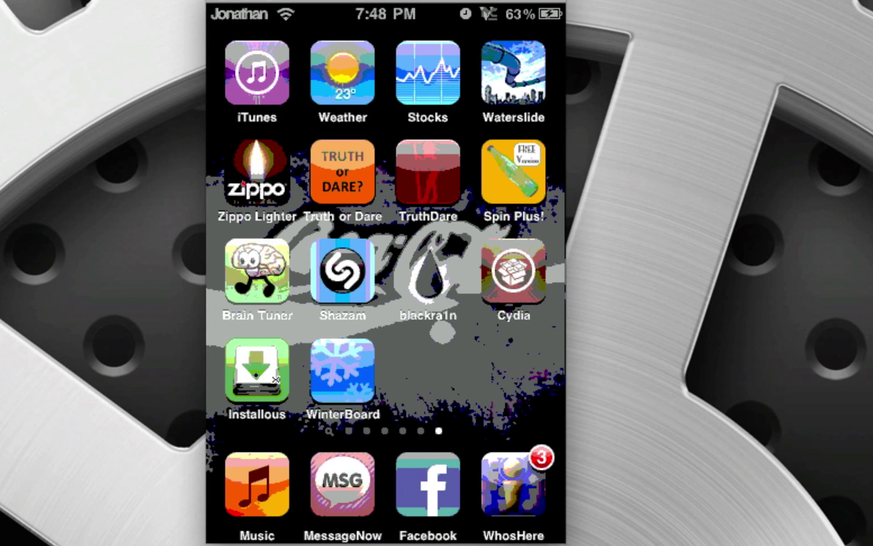
left_click(256, 375)
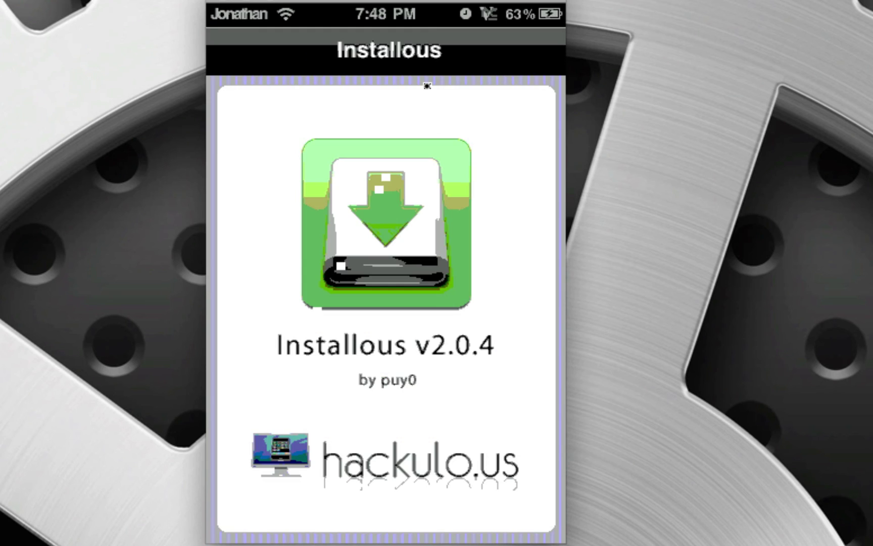